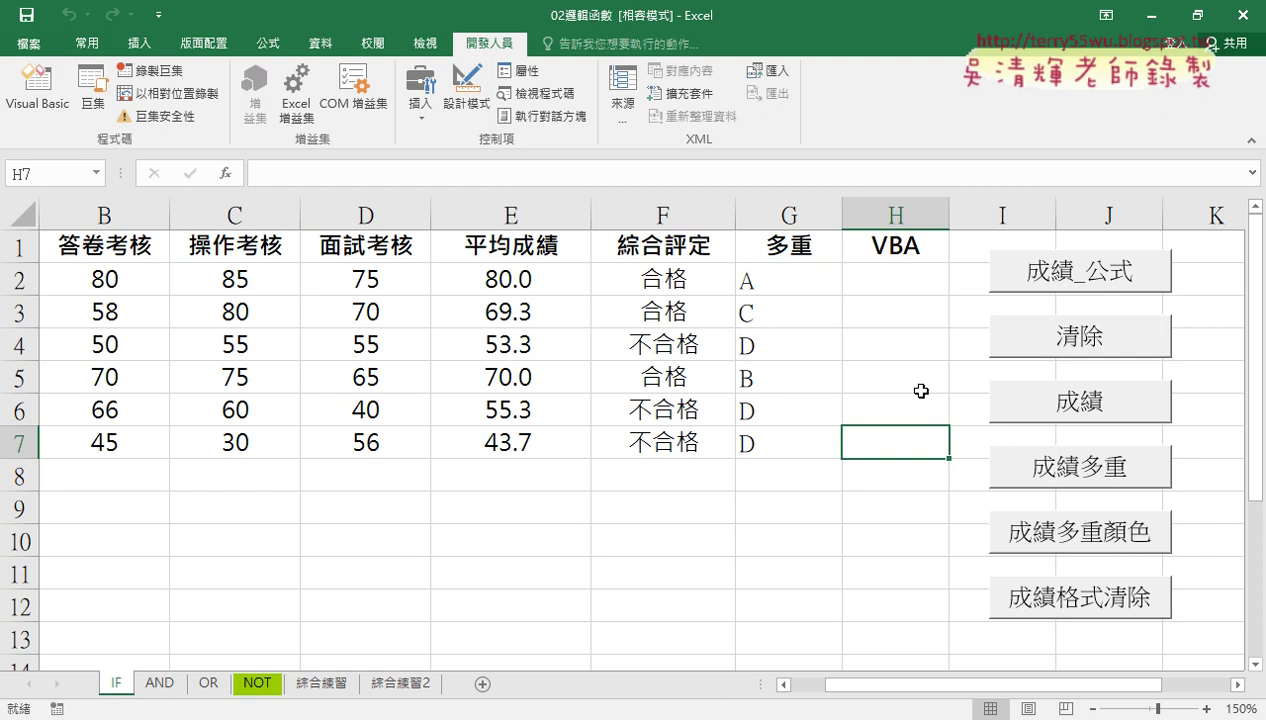
Run the 成績_公式 macro to fill H2:H7 with grades A, C, D, B, D, D and compare H2's formula with G2's.
left_click(894, 214)
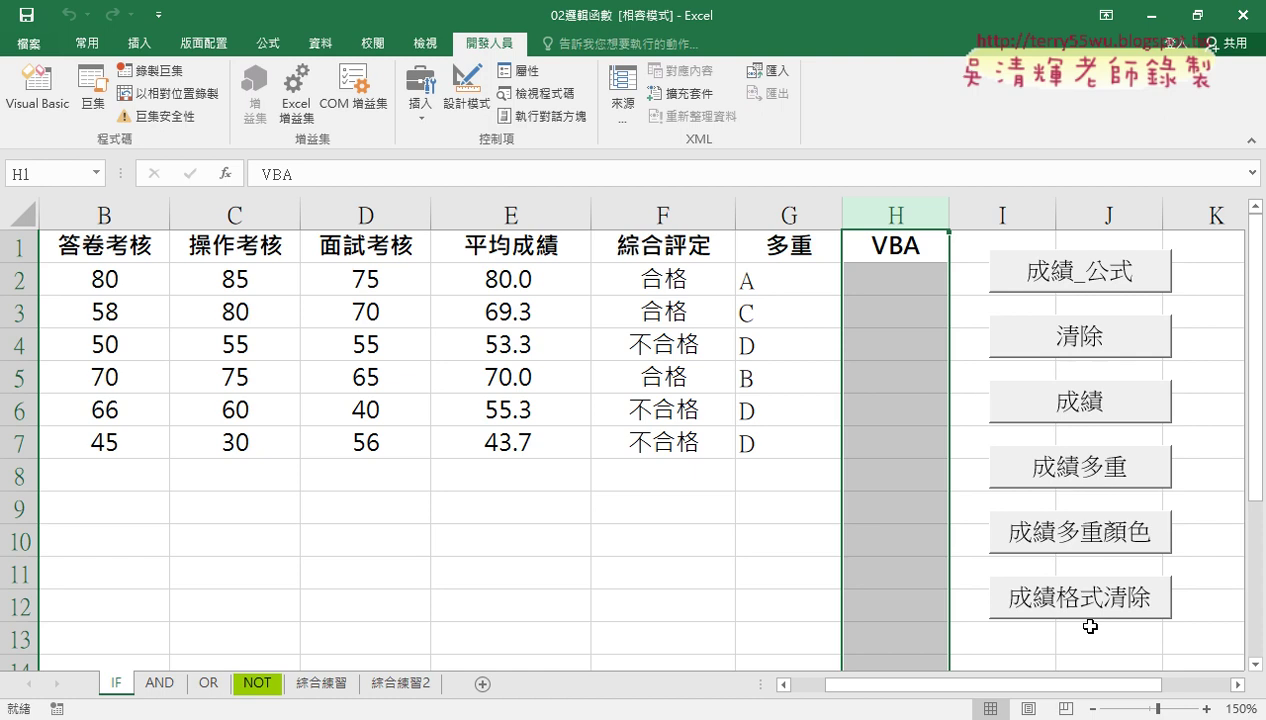
left_click(1110, 641)
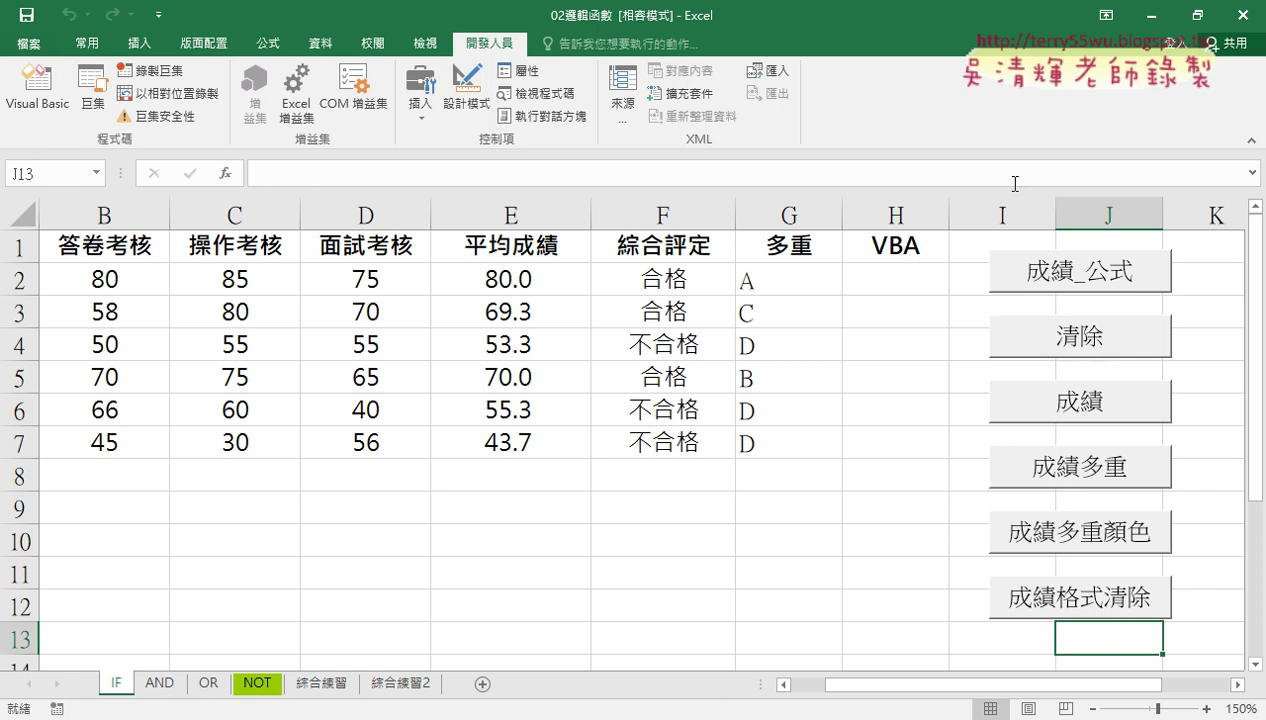
left_click(1025, 274)
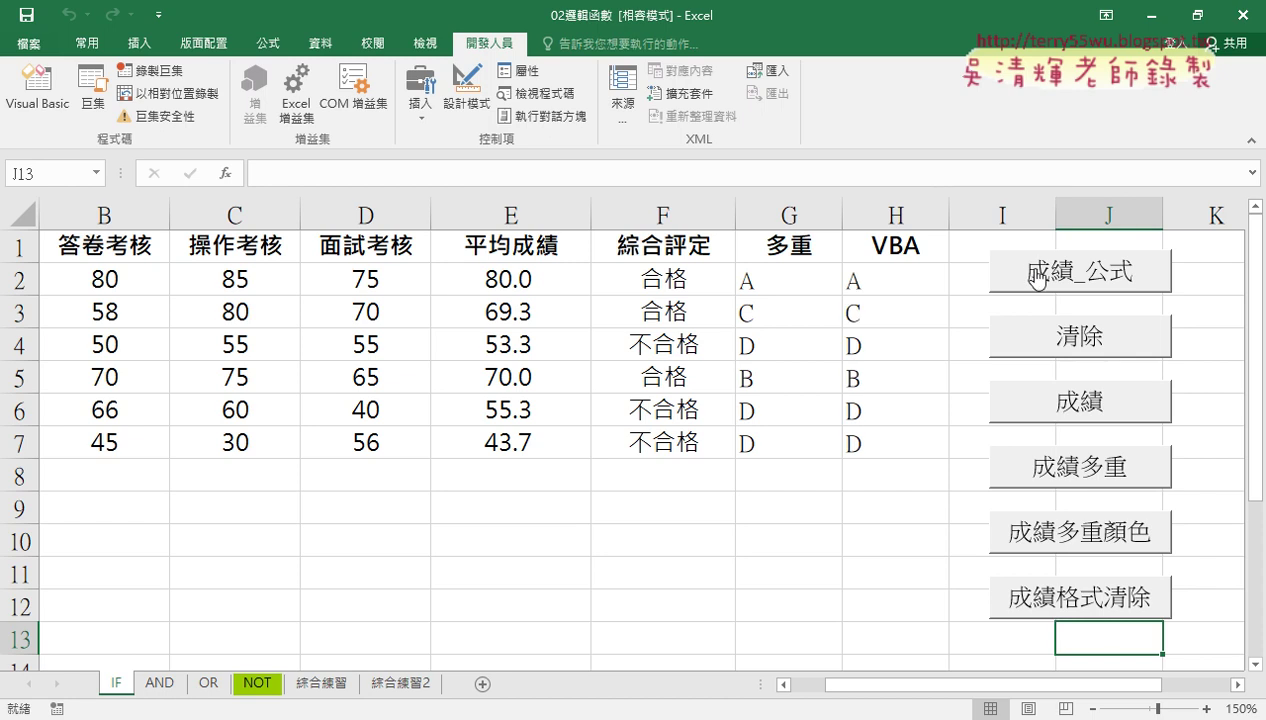
left_click(851, 281)
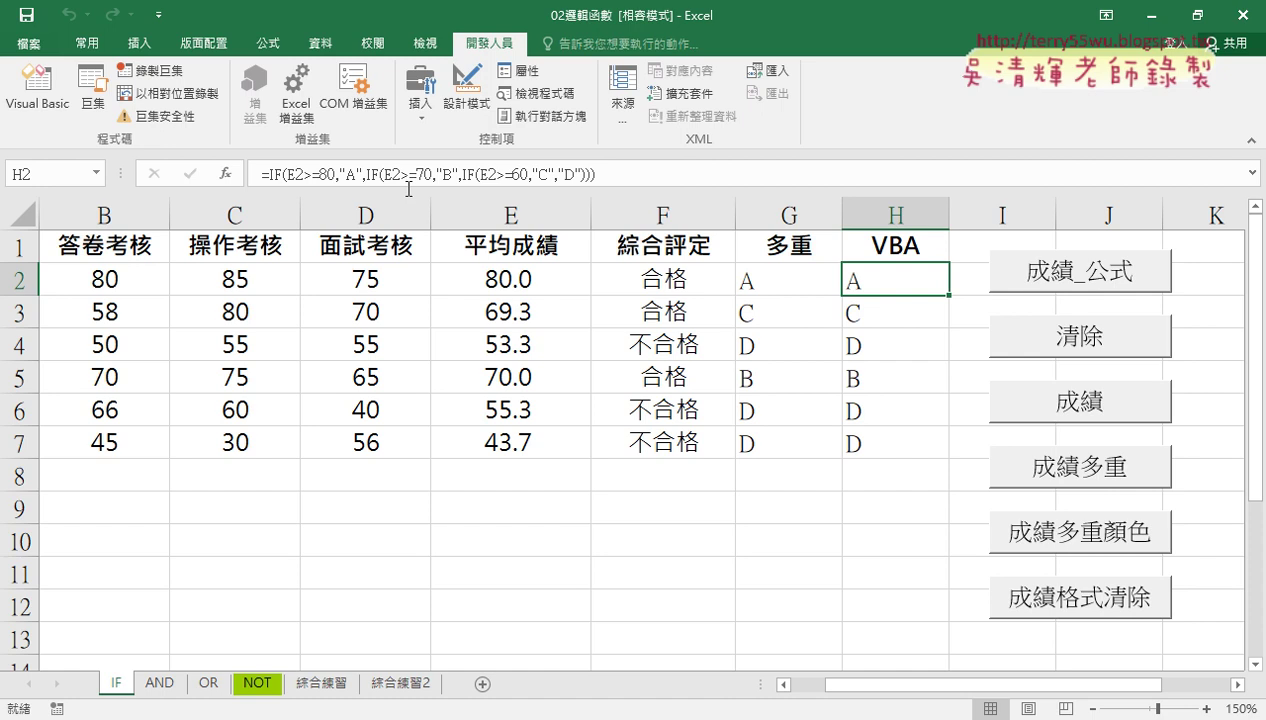
left_click(760, 278)
left_click(892, 282)
Clear the letter grades from H2:H7 with the 清除 button.
left_click(1079, 344)
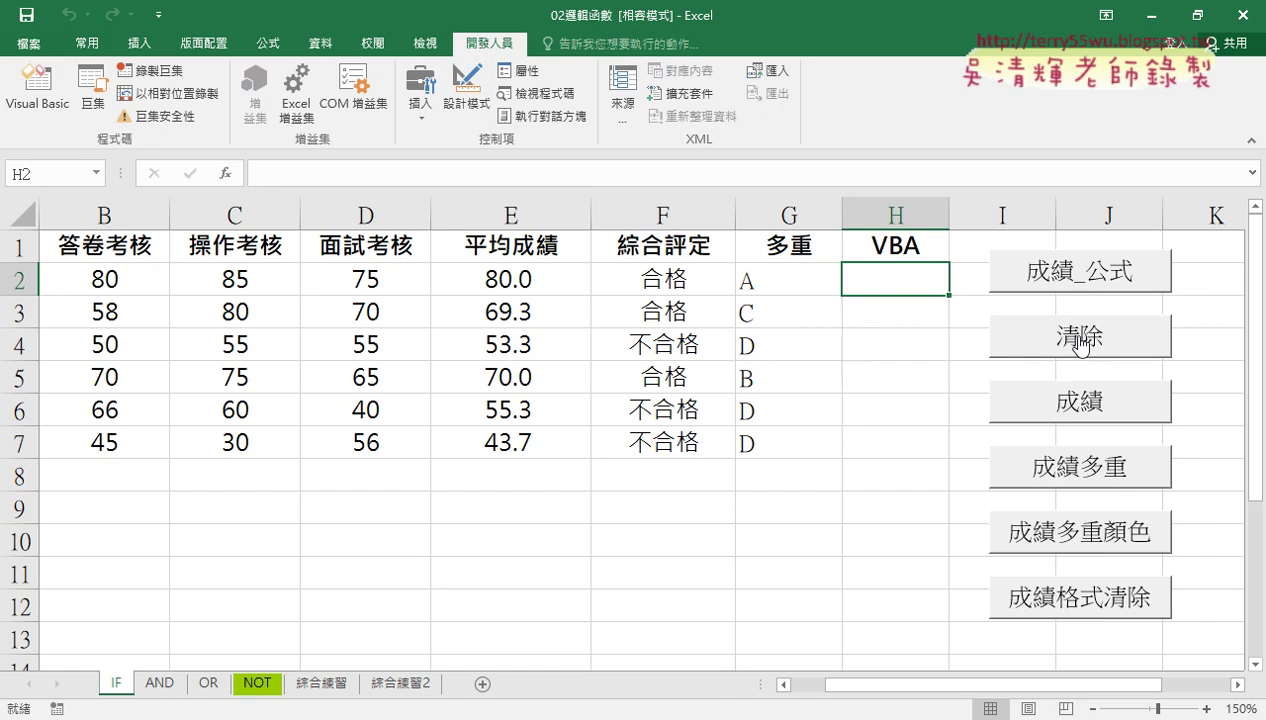
left_click_drag(22, 280, 42, 441)
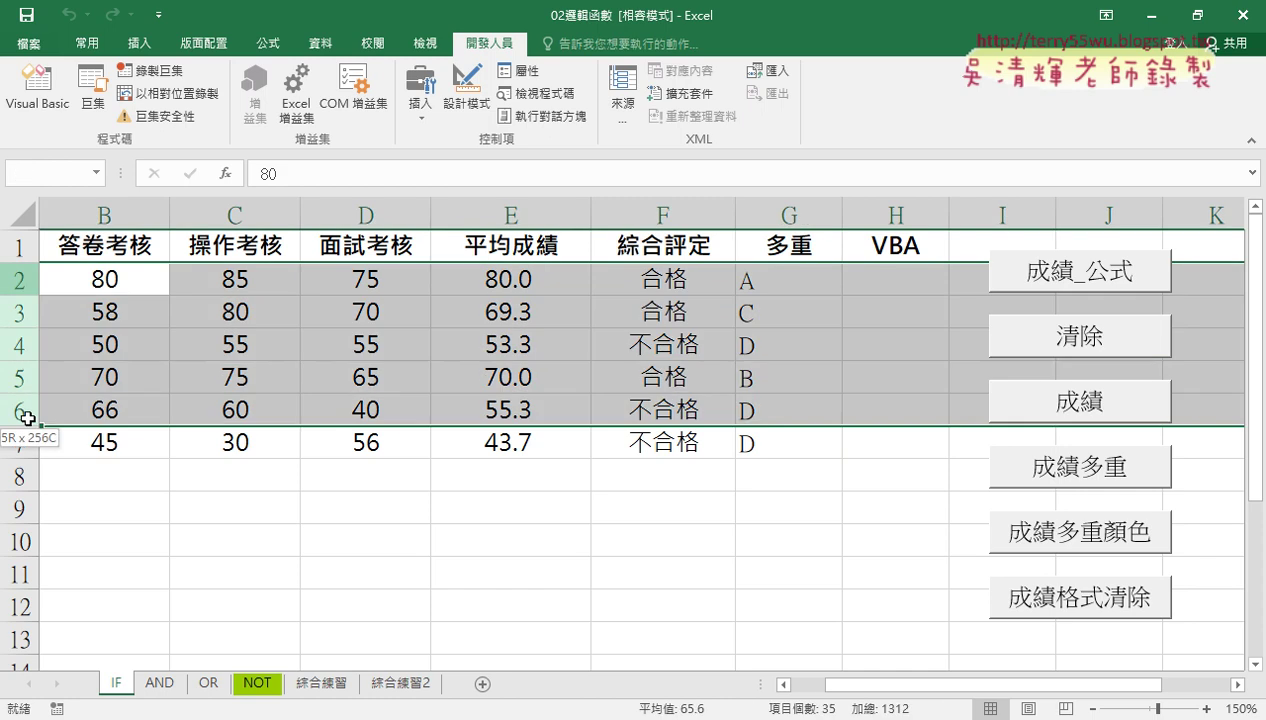
left_click(101, 447)
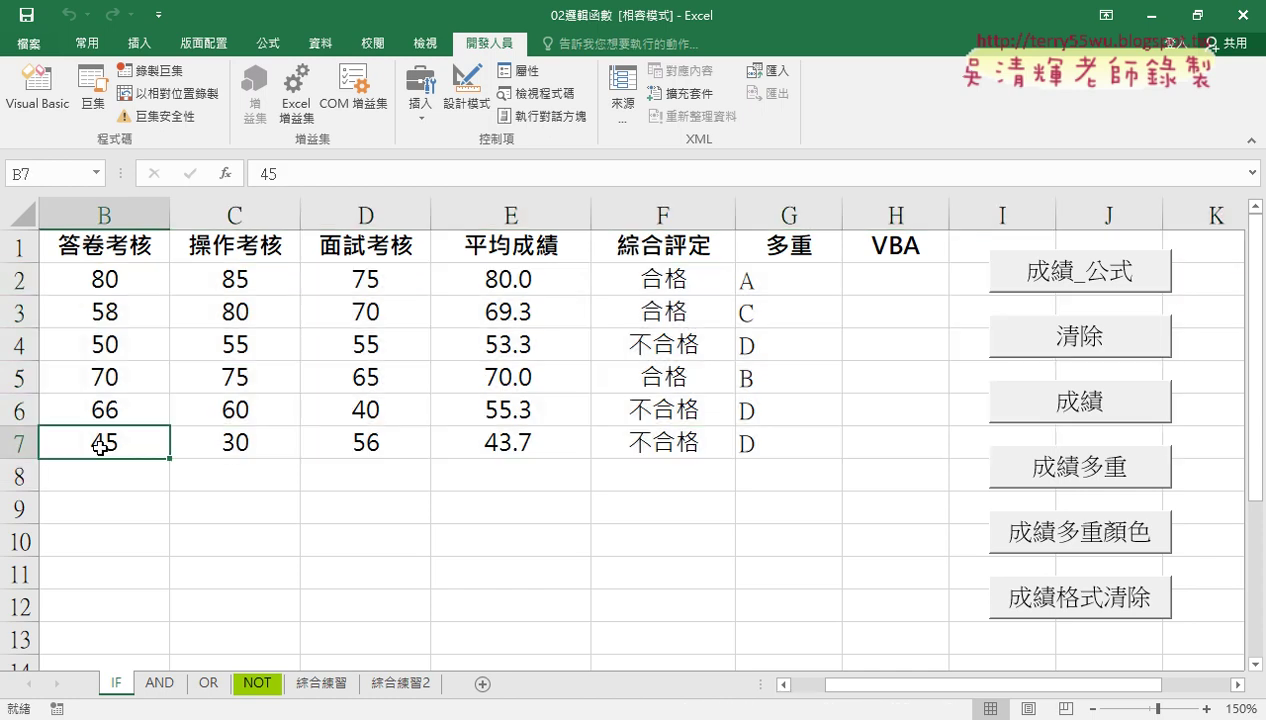
left_click(913, 278)
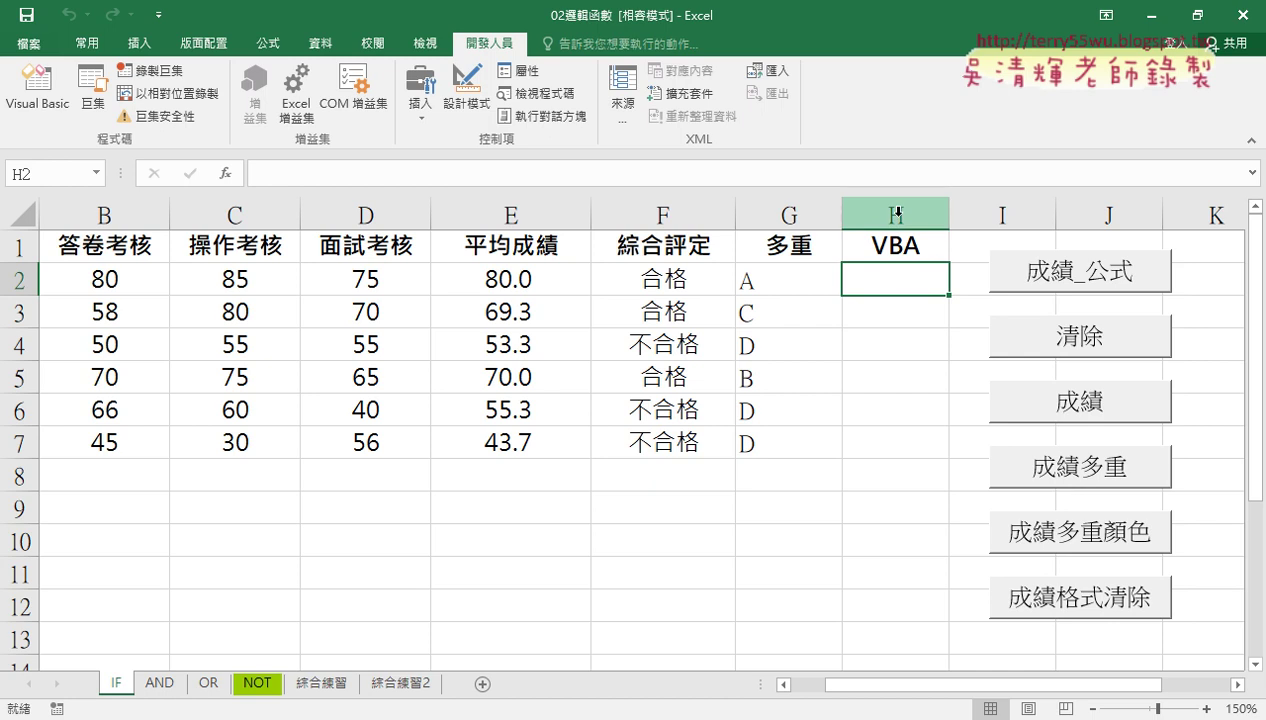
Review G2's nested IF formula, then open the 成績_公式 button's context menu.
left_click(755, 280)
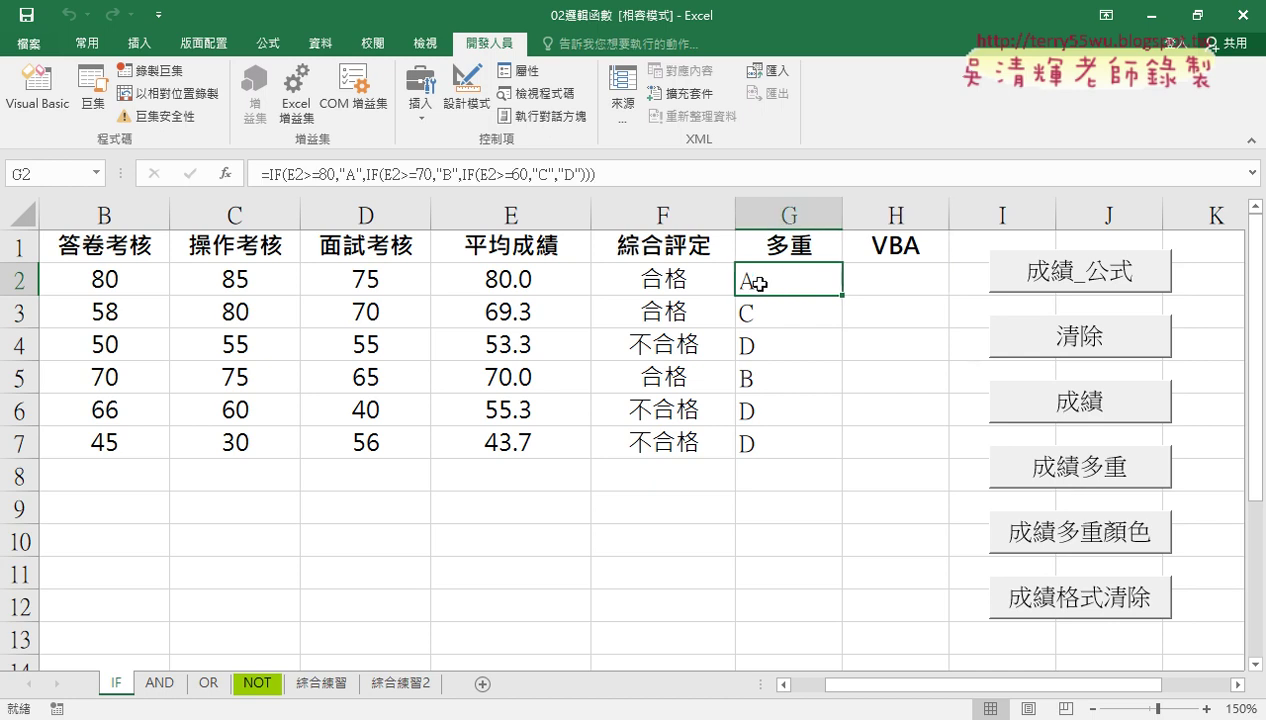
left_click_drag(595, 174, 256, 174)
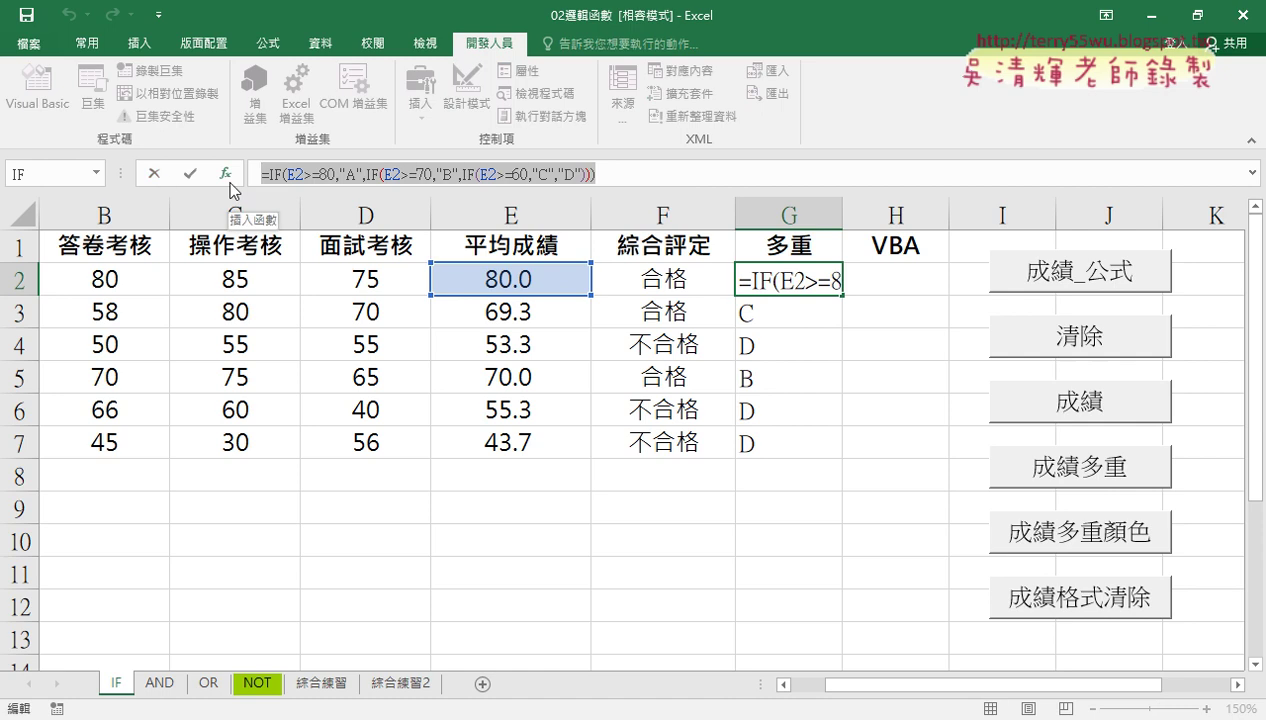
left_click(154, 173)
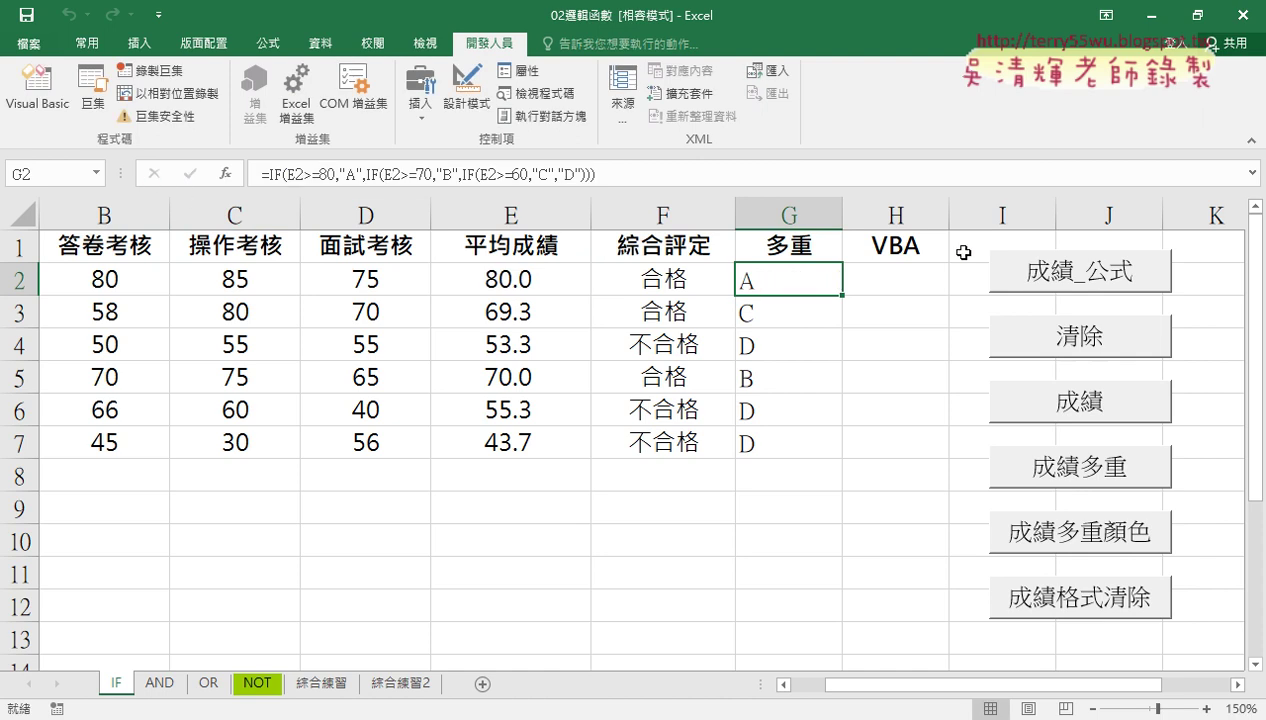
right_click(997, 258)
left_click(1052, 414)
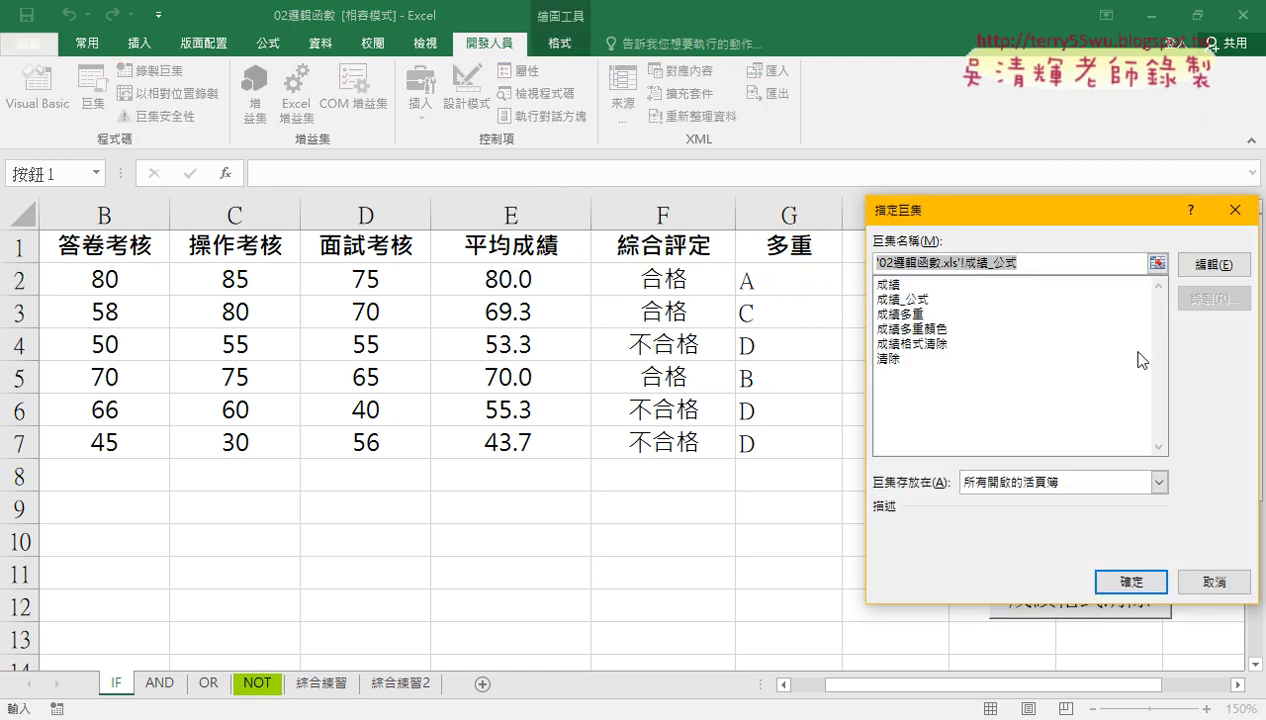
left_click(1213, 264)
left_click_drag(826, 32, 424, 57)
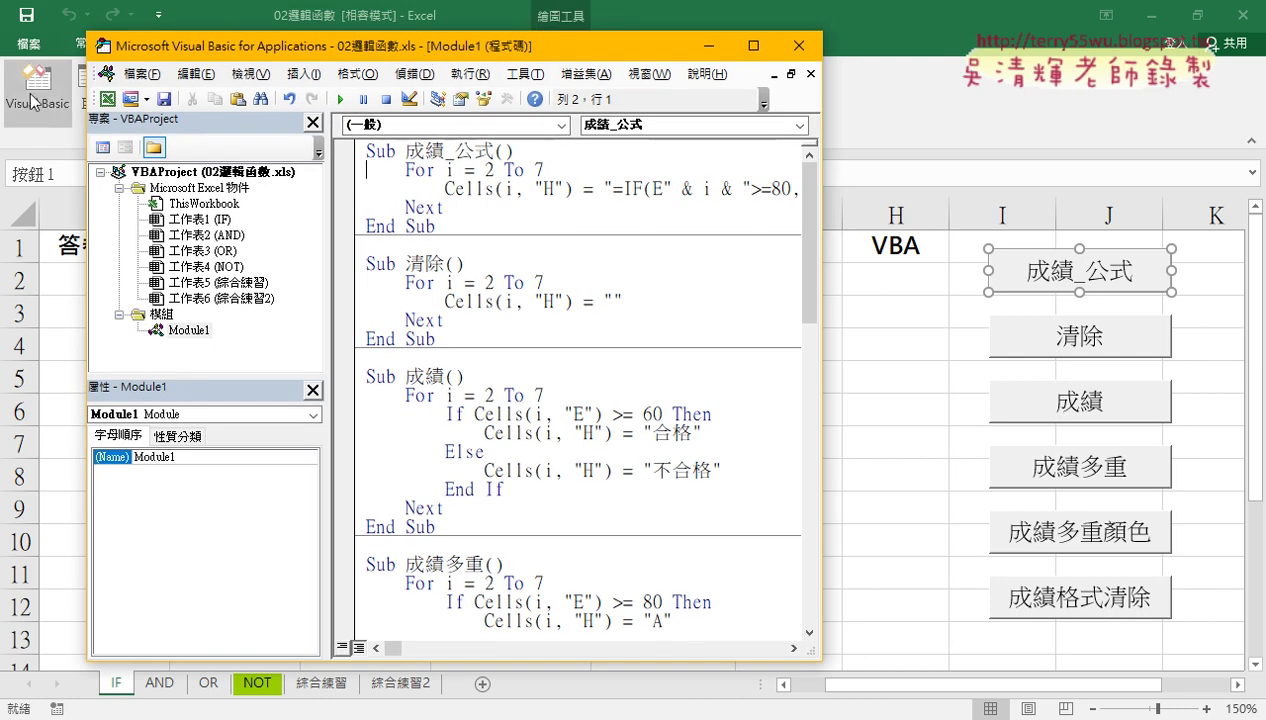
left_click(190, 330)
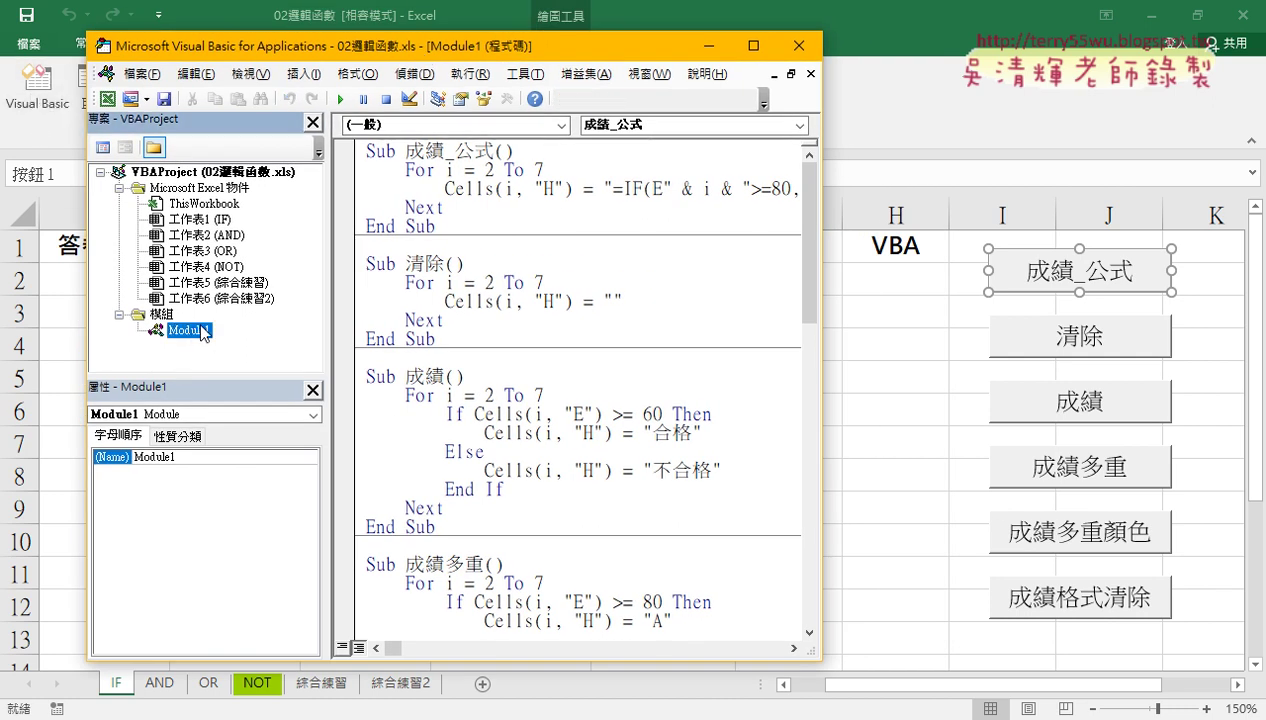
double_click(393, 151)
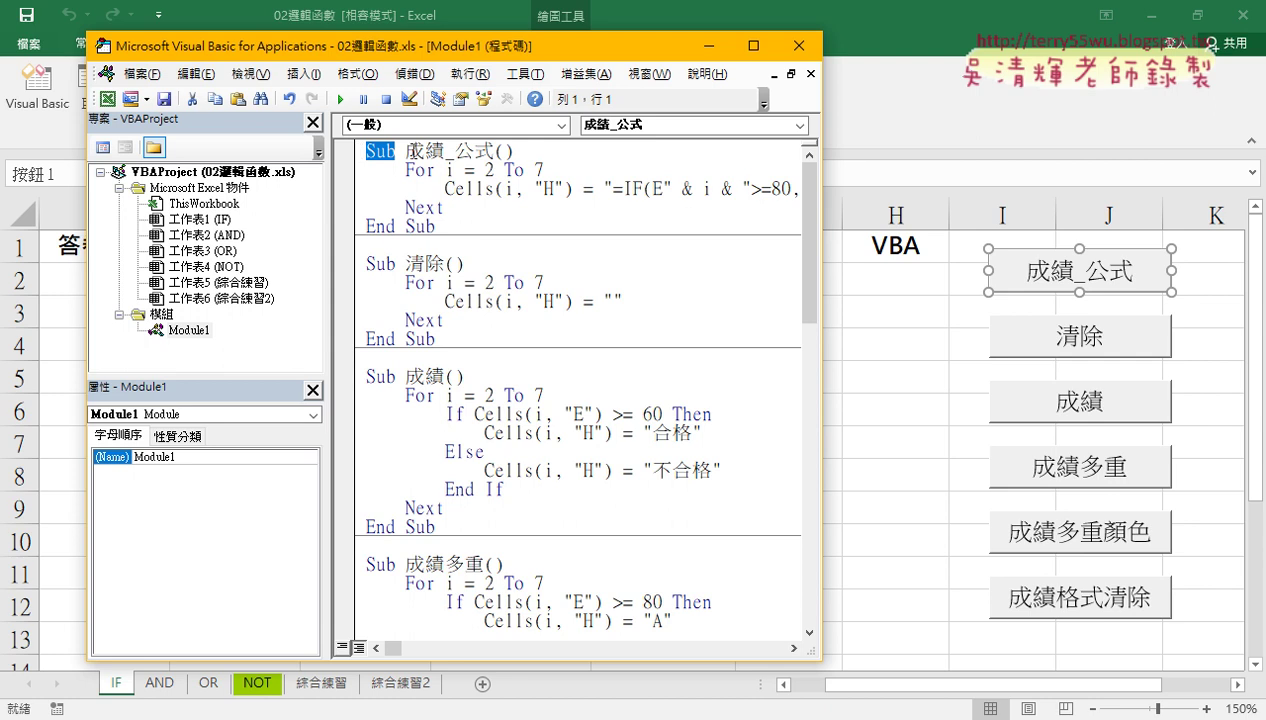
left_click_drag(405, 151, 493, 151)
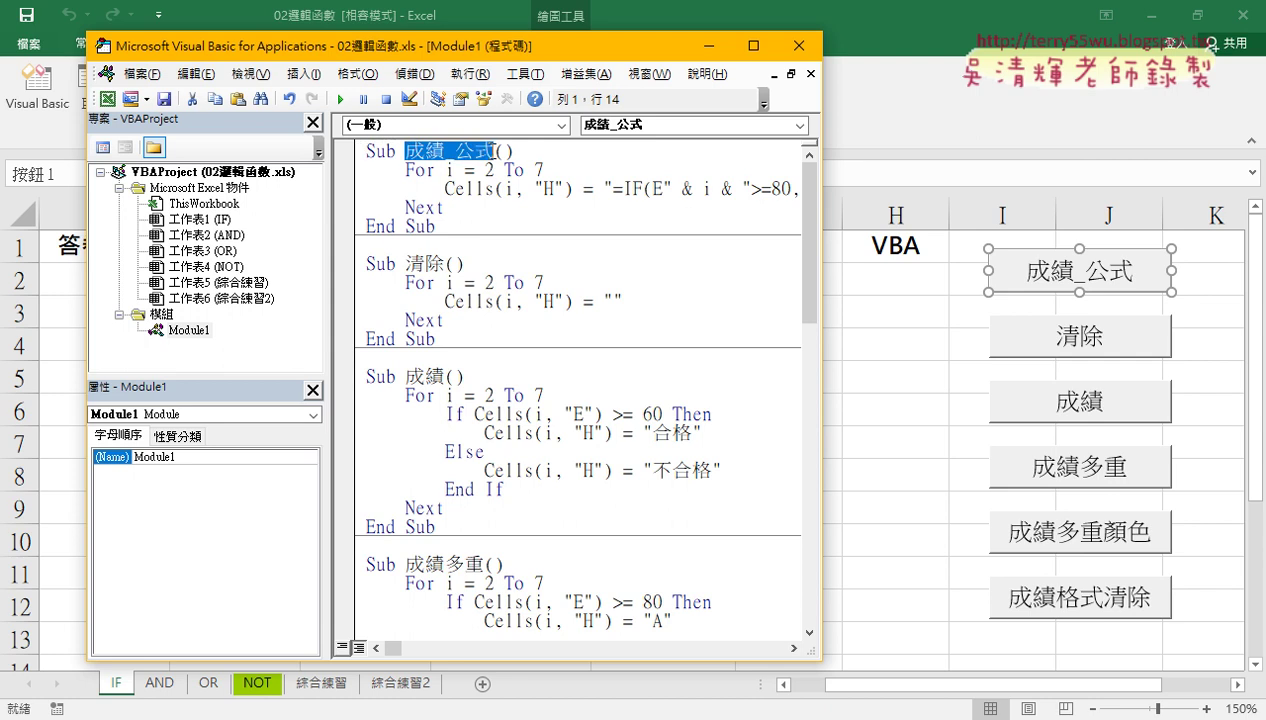
left_click_drag(822, 227, 1216, 228)
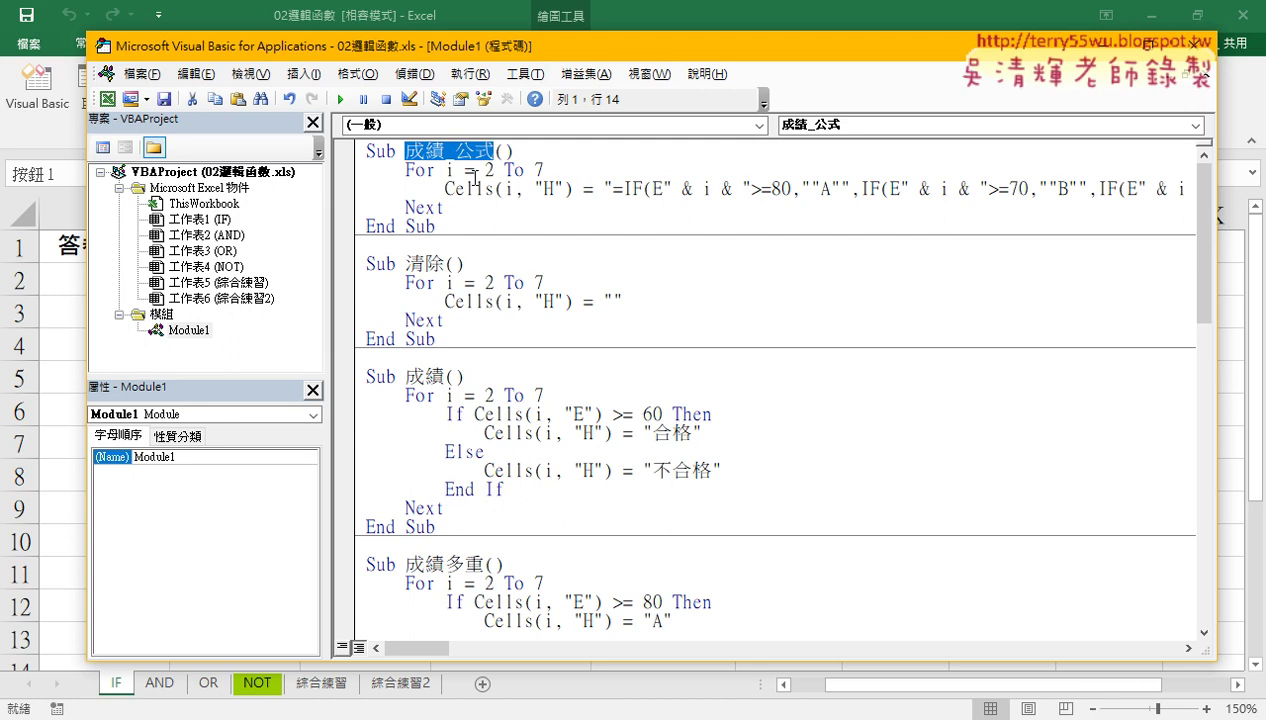
left_click_drag(572, 188, 445, 190)
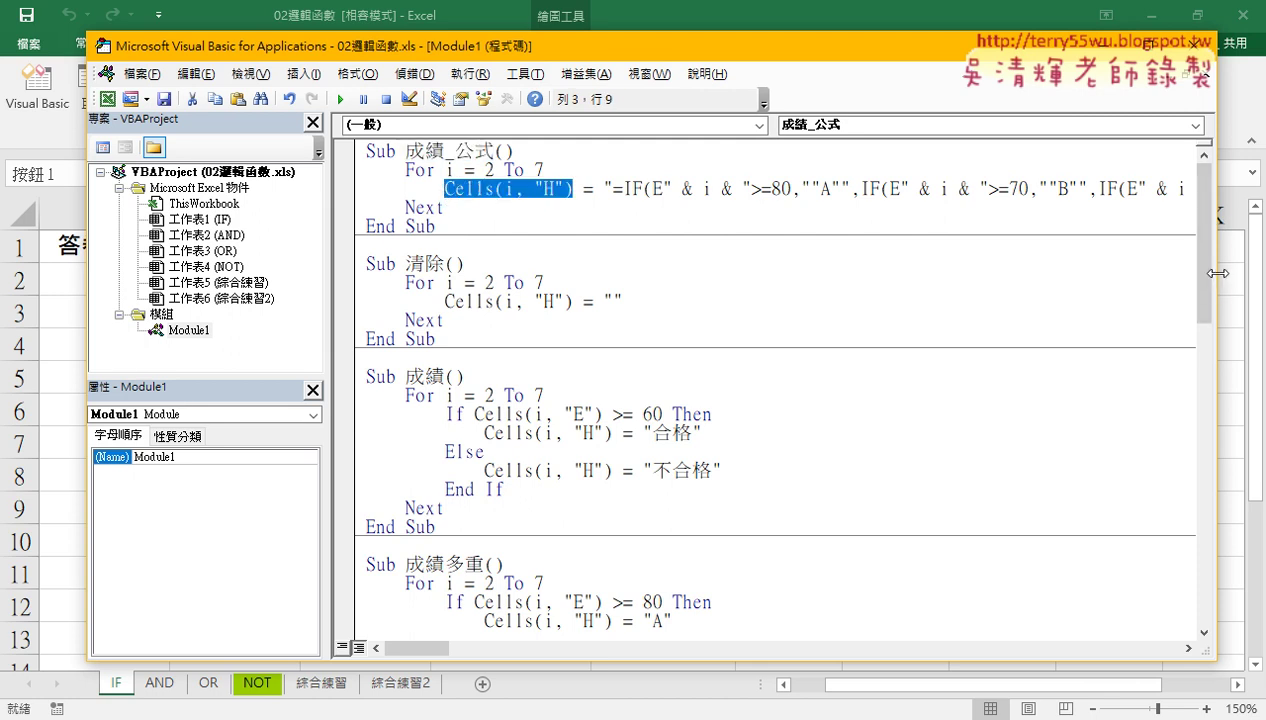
left_click_drag(1218, 273, 813, 273)
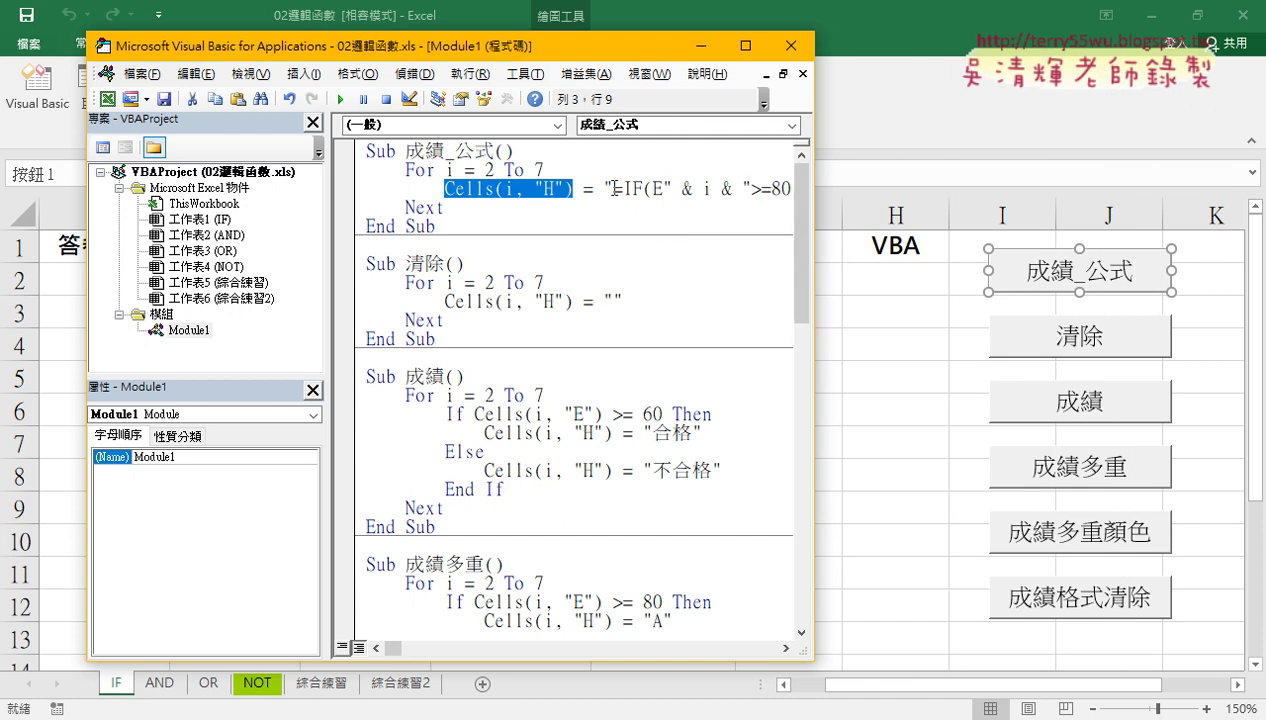
mouse_move(612, 188)
left_mouse_down()
mouse_move(720, 193)
mouse_move(683, 192)
left_mouse_up()
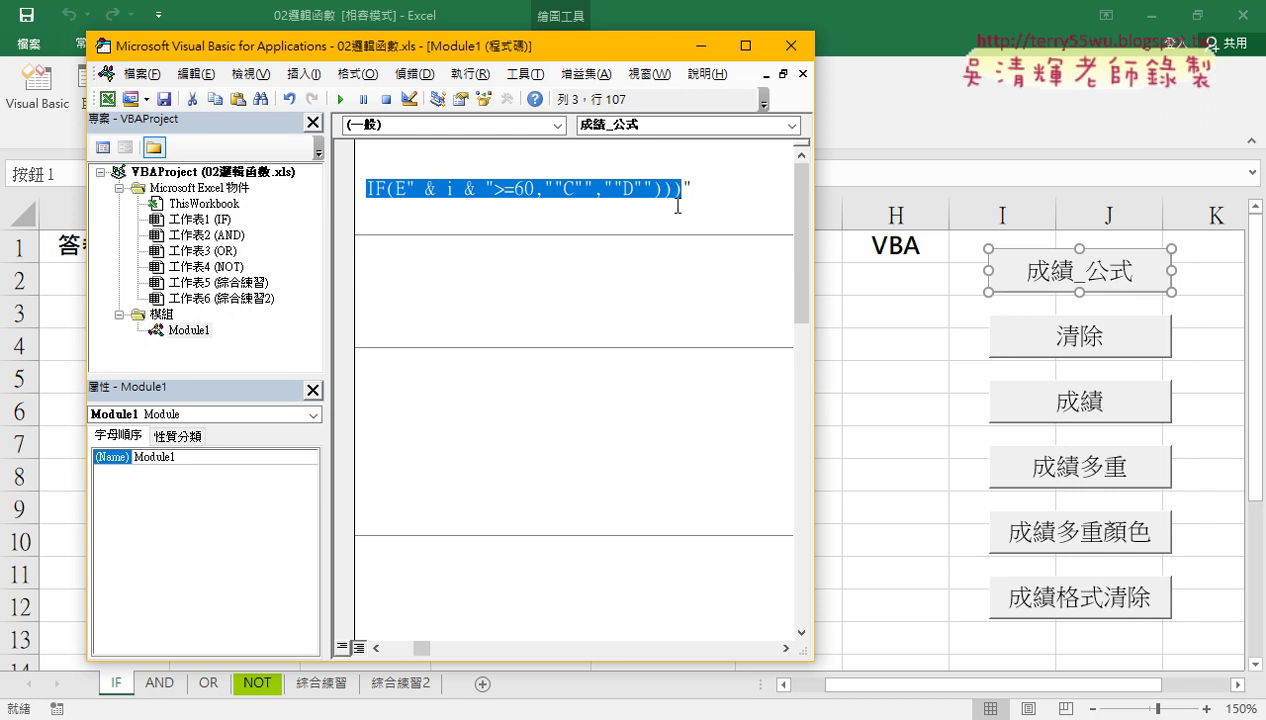
left_click(875, 279)
left_click(773, 283)
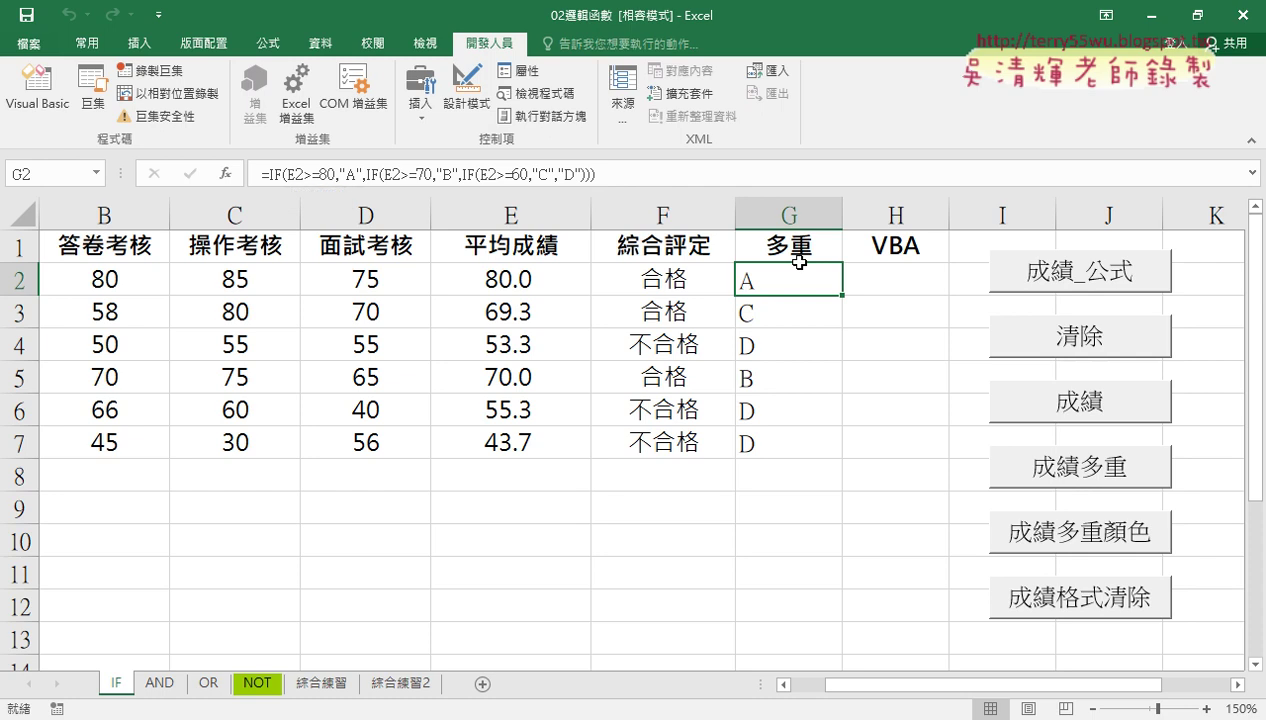
Try the 成績_公式 and 成績 macros, clearing column H after each run.
left_click(1052, 283)
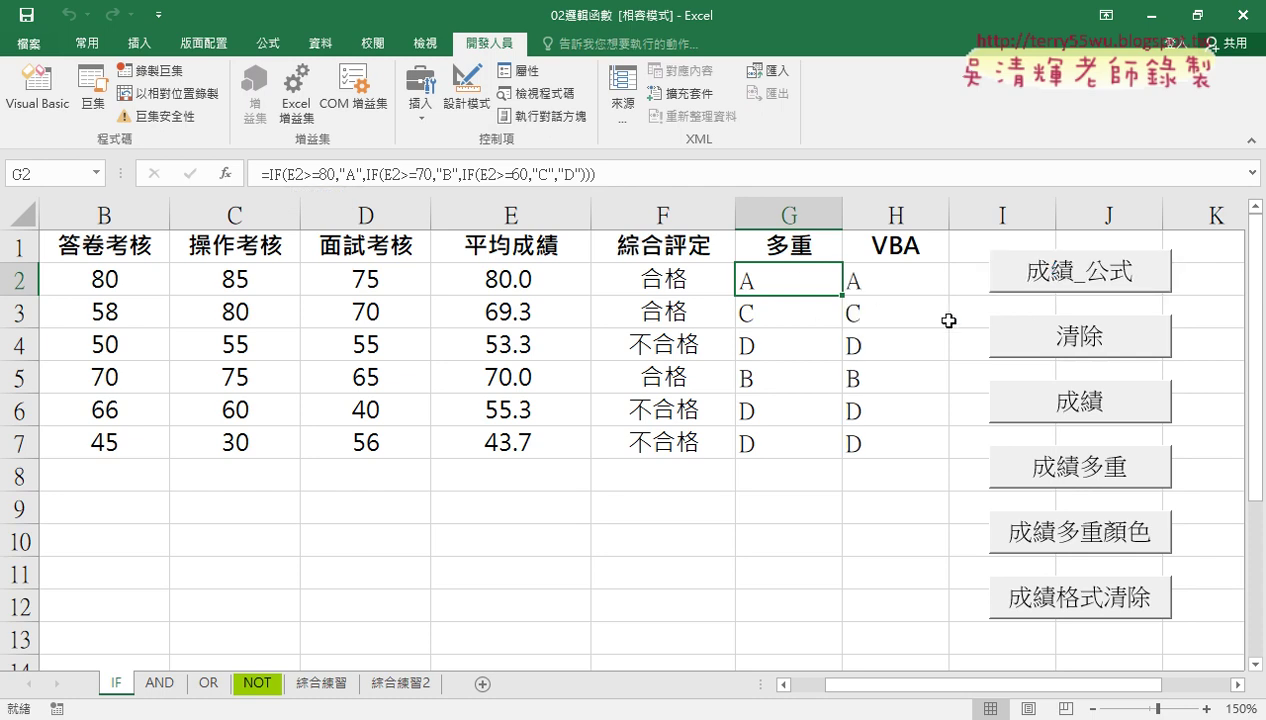
left_click(1076, 338)
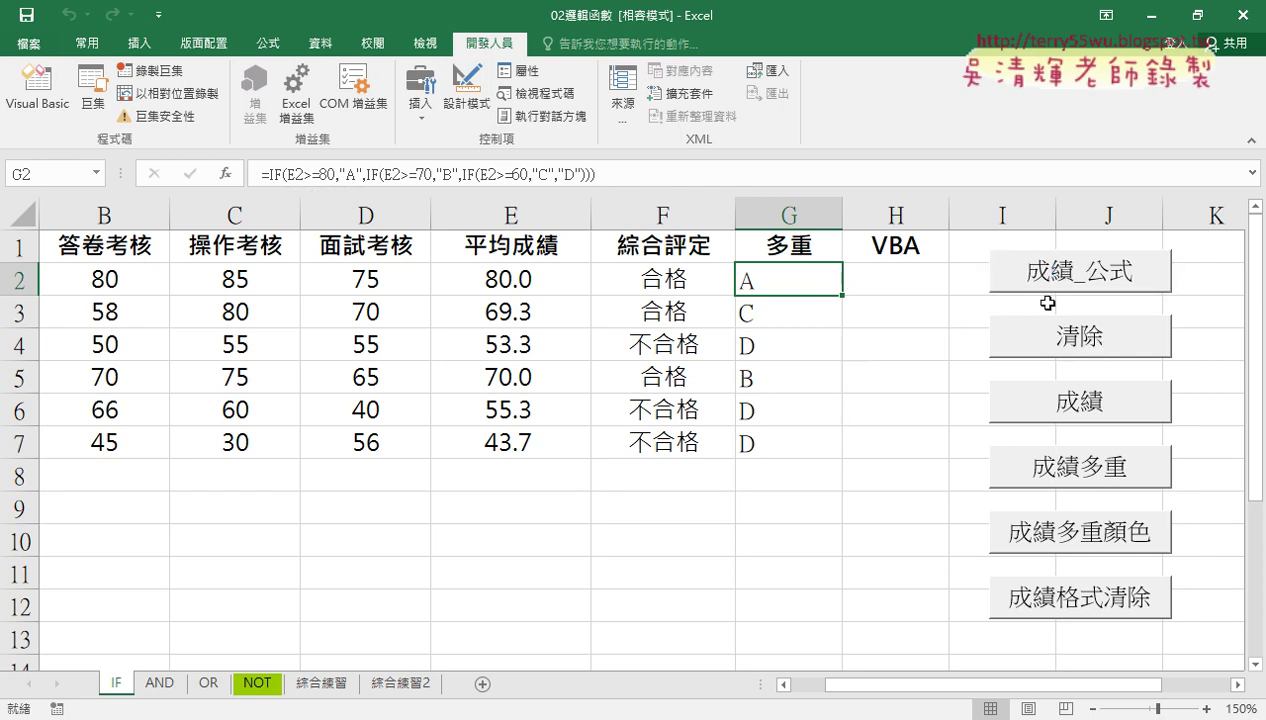
left_click(1073, 407)
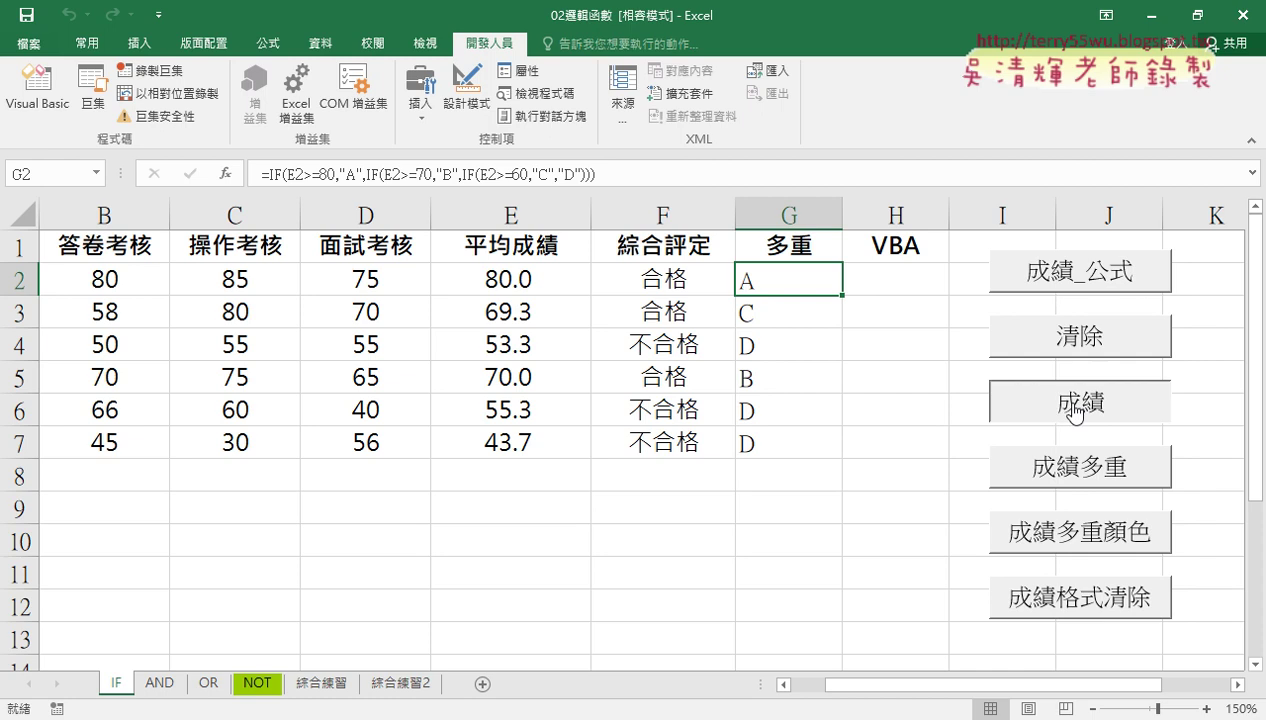
left_click(1128, 352)
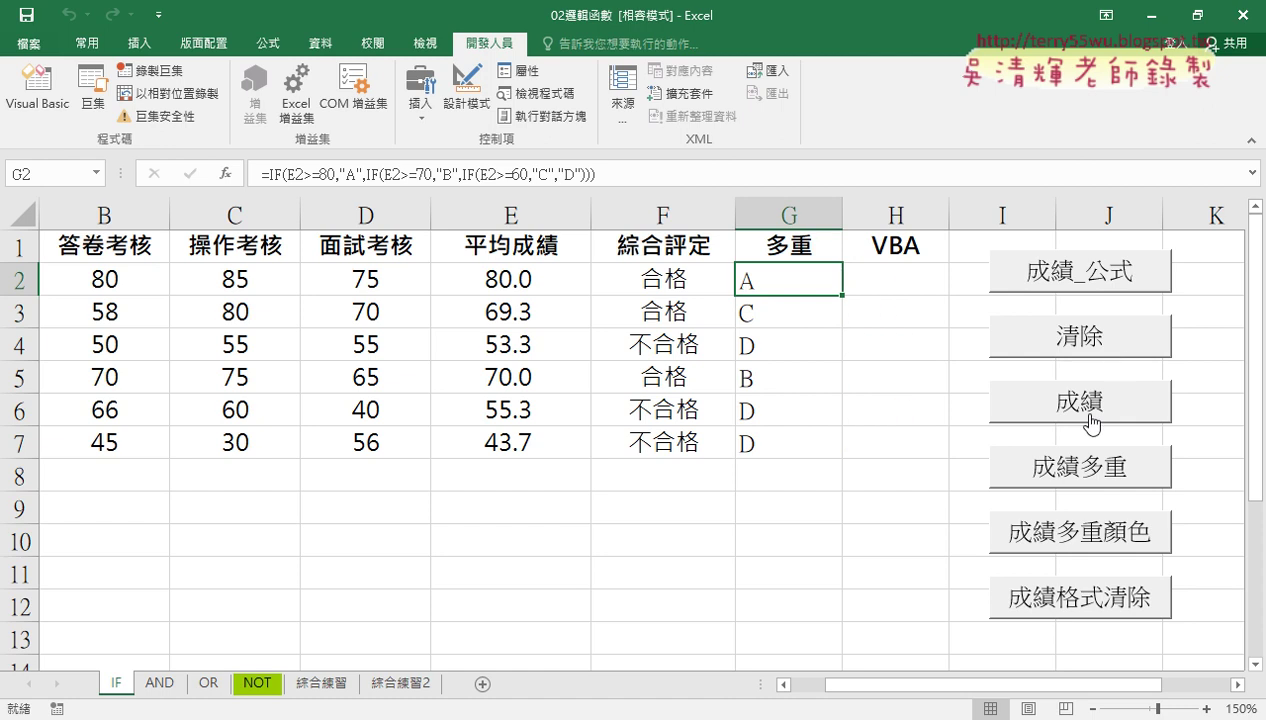
Run the 成績 macro to fill column H with 合格/不合格, checking H2 and H4.
left_click(1089, 415)
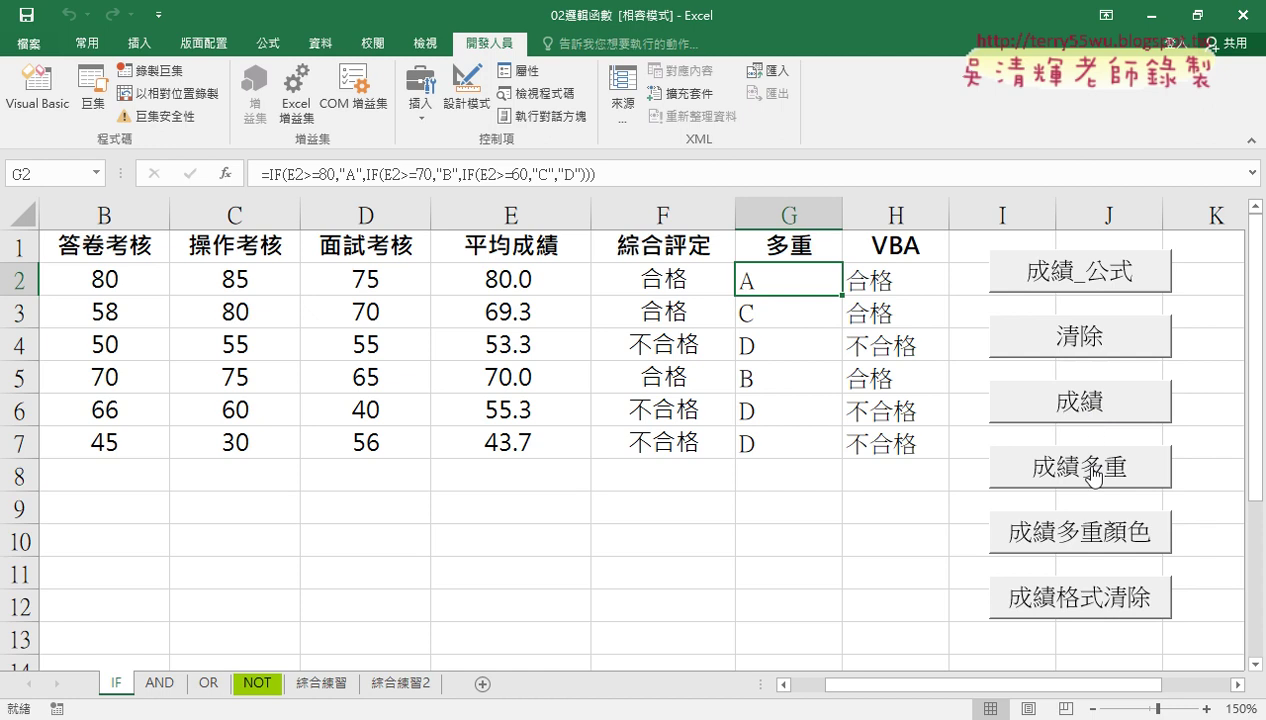
left_click(904, 280)
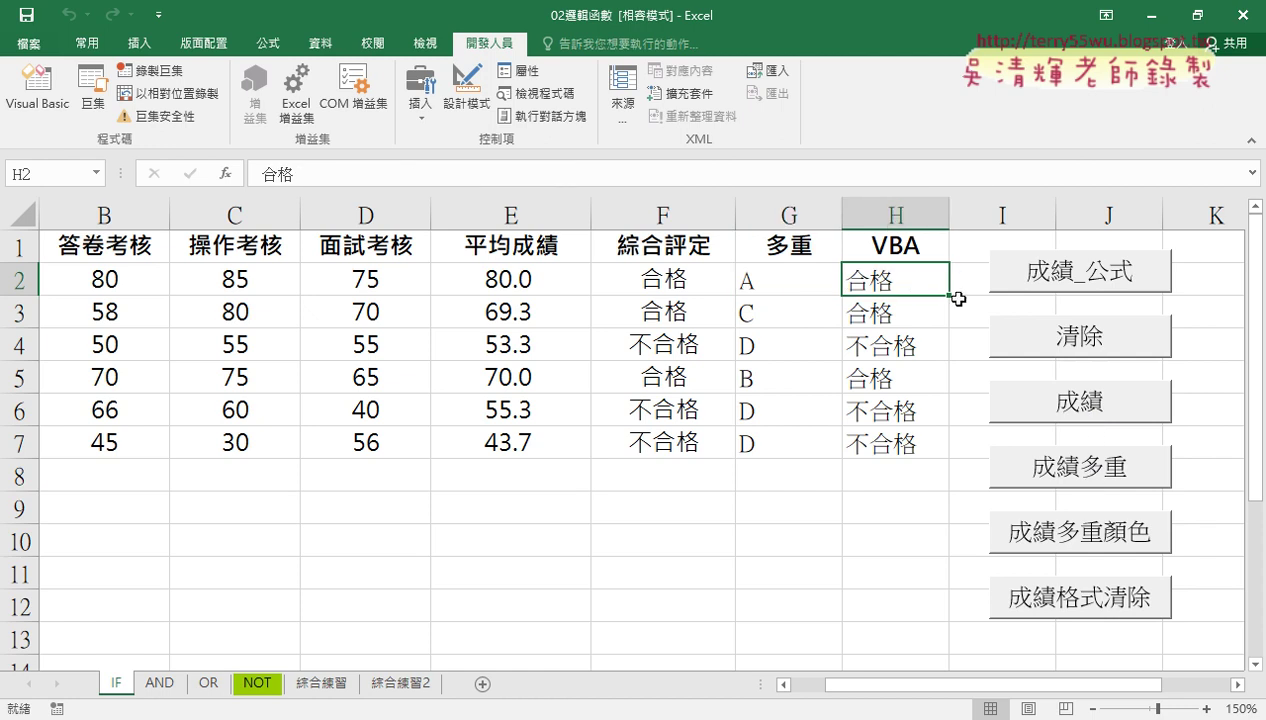
left_click(901, 344)
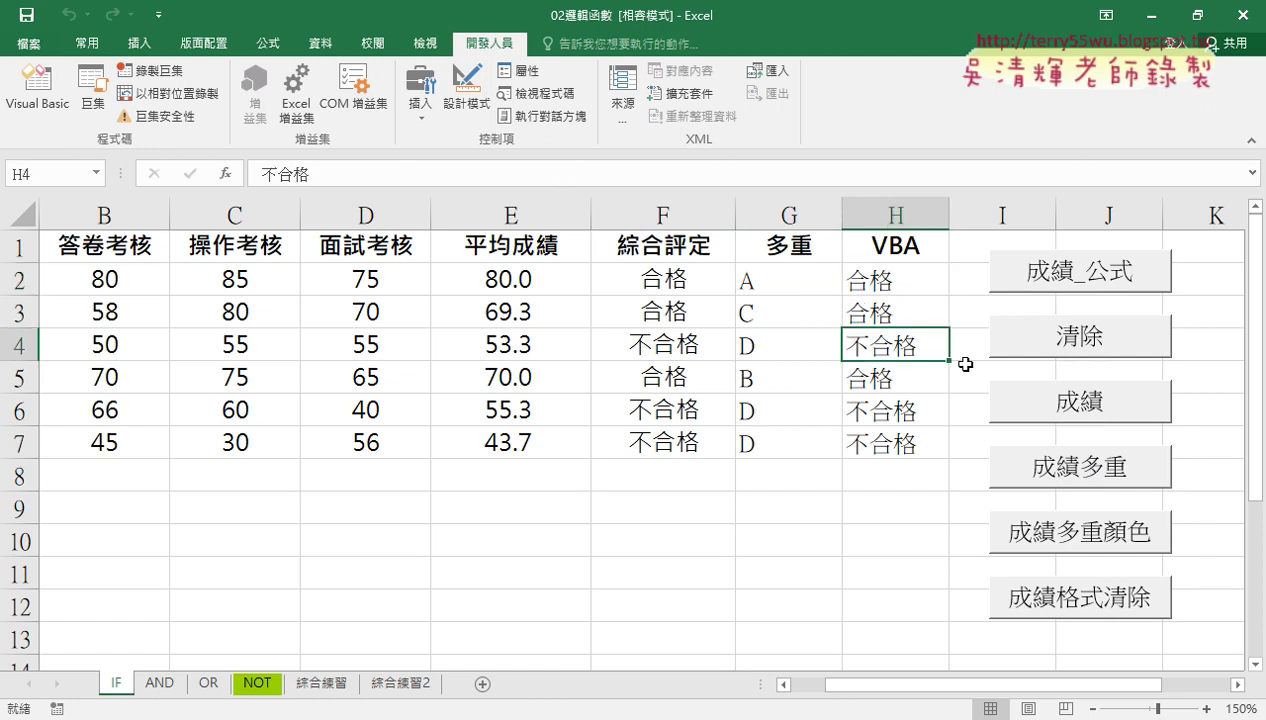
Run 成績多重 to fill H2:H7 with grades A, C, D, B, D, D, comparing with G2.
left_click(1088, 480)
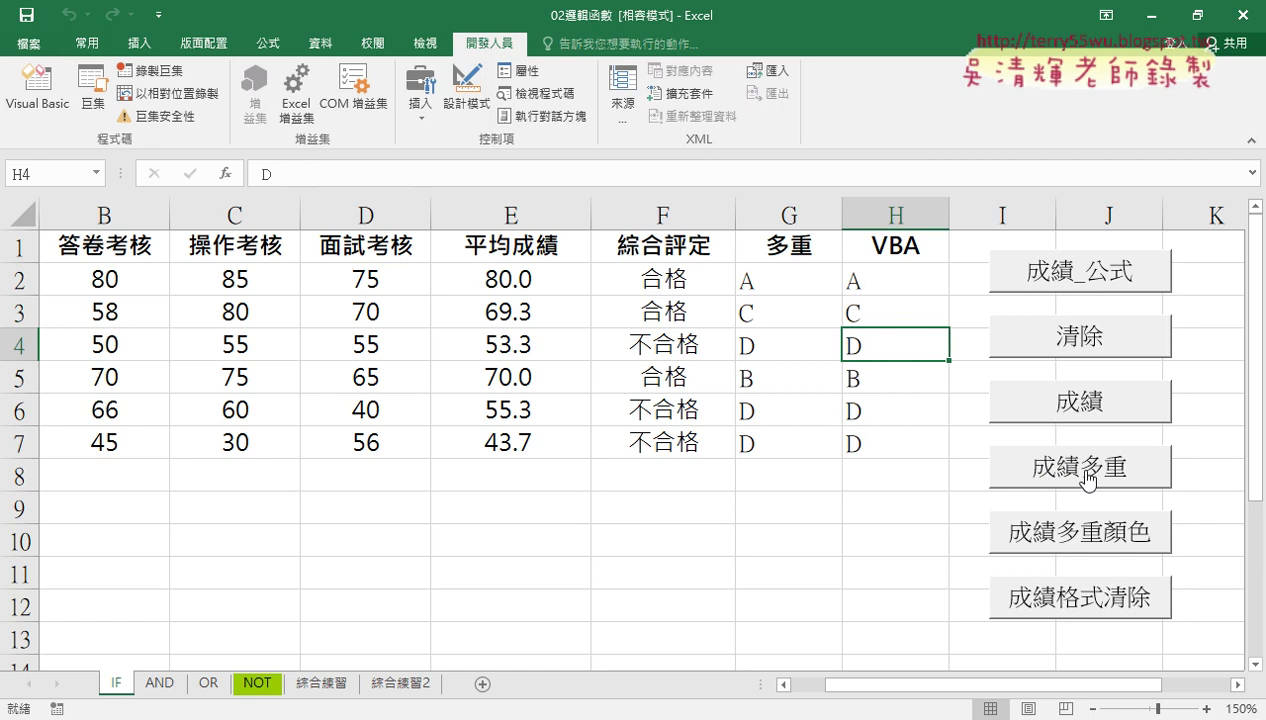
left_click(878, 281)
left_click(882, 312)
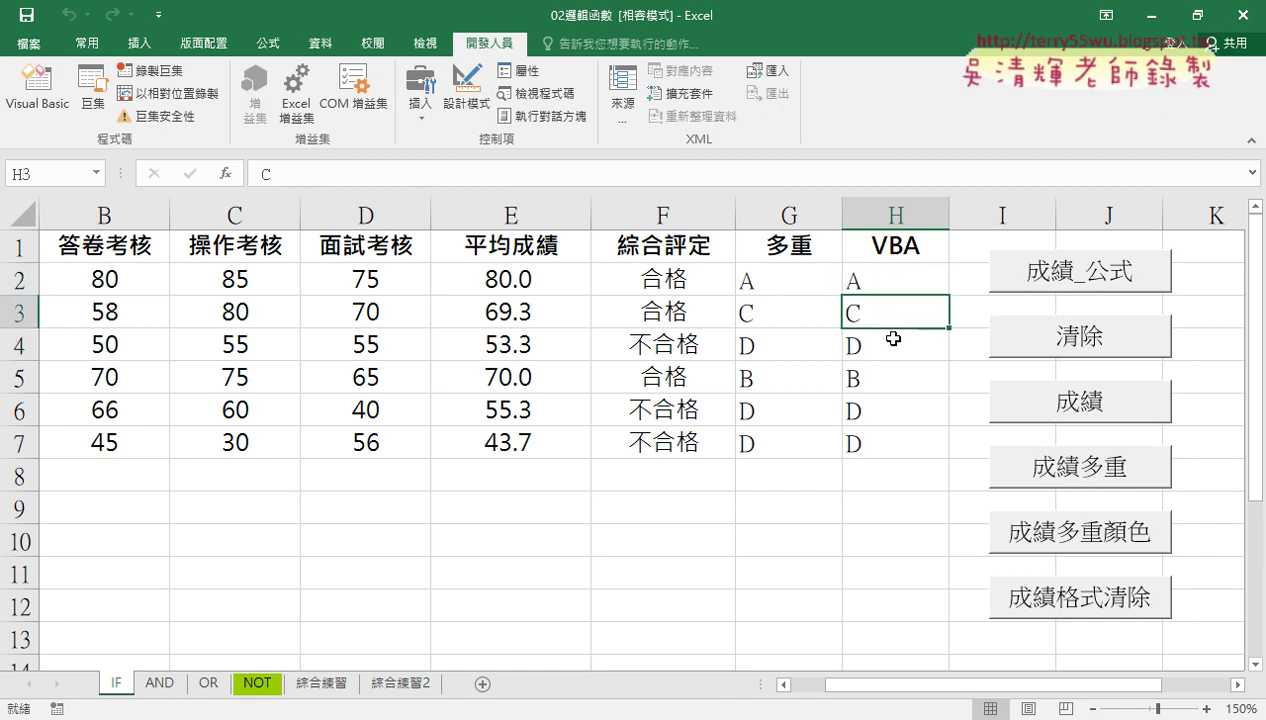
left_click(760, 280)
left_click(883, 280)
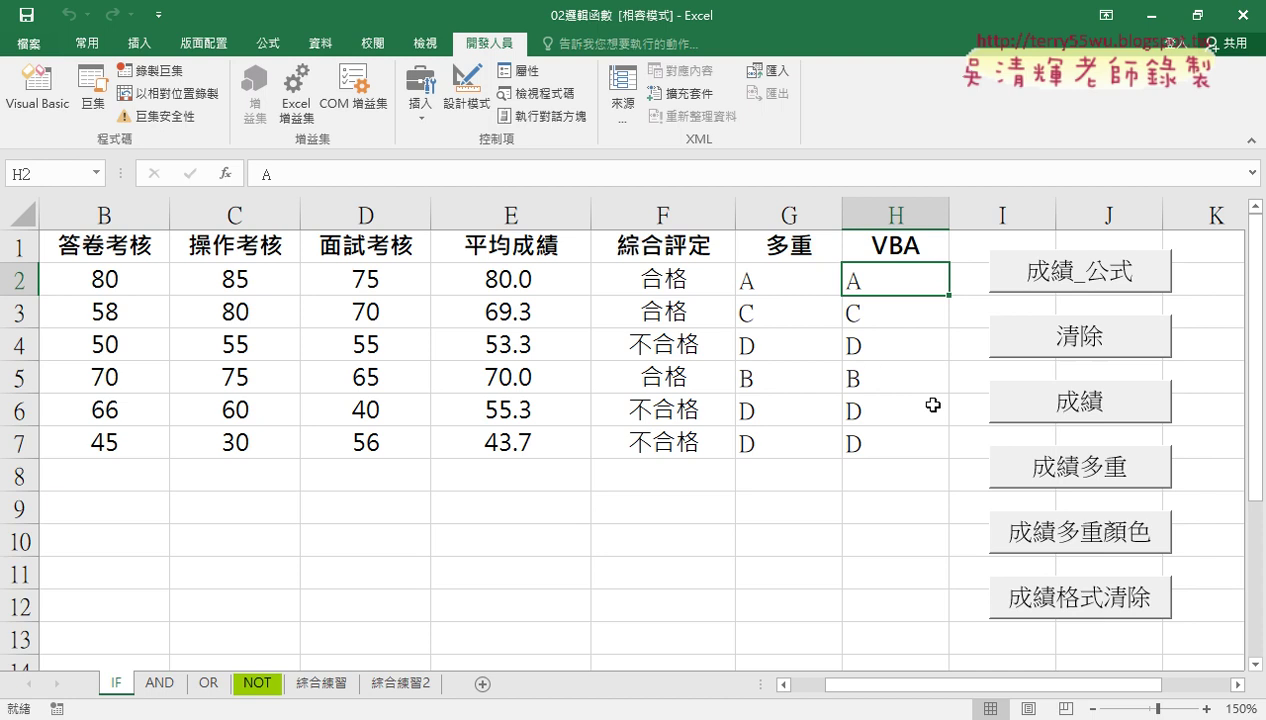
Open the workbook's macro code and delete the If/Else body of Sub 成績.
left_click(48, 104)
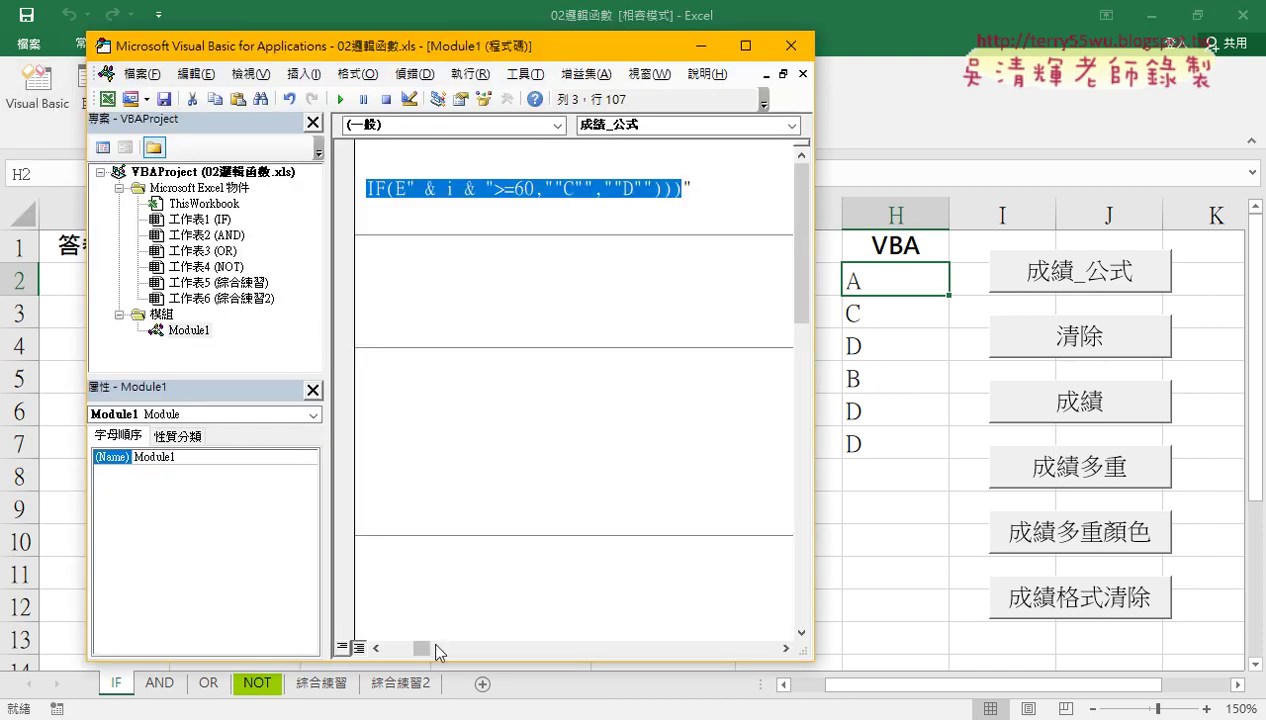
left_click_drag(430, 648, 370, 648)
scroll(487, 398, "down", 3)
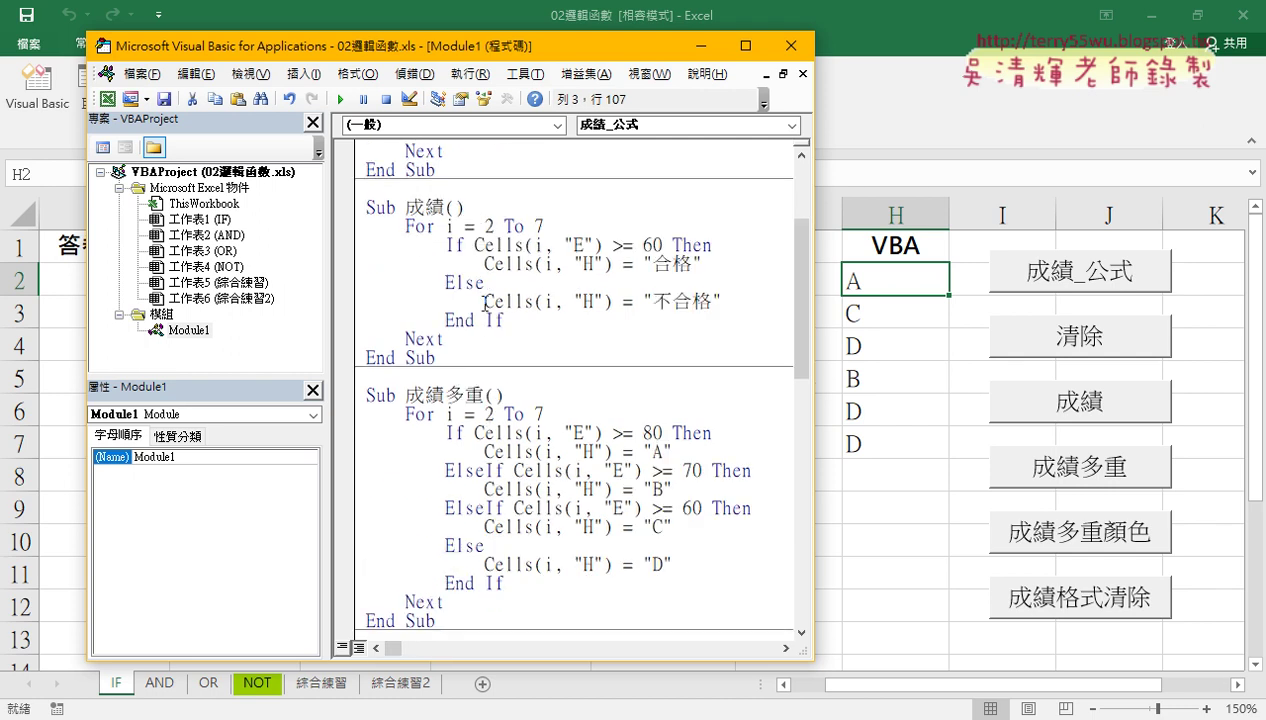
mouse_move(504, 321)
left_mouse_down()
mouse_move(406, 236)
mouse_move(460, 352)
left_mouse_up()
key("Delete")
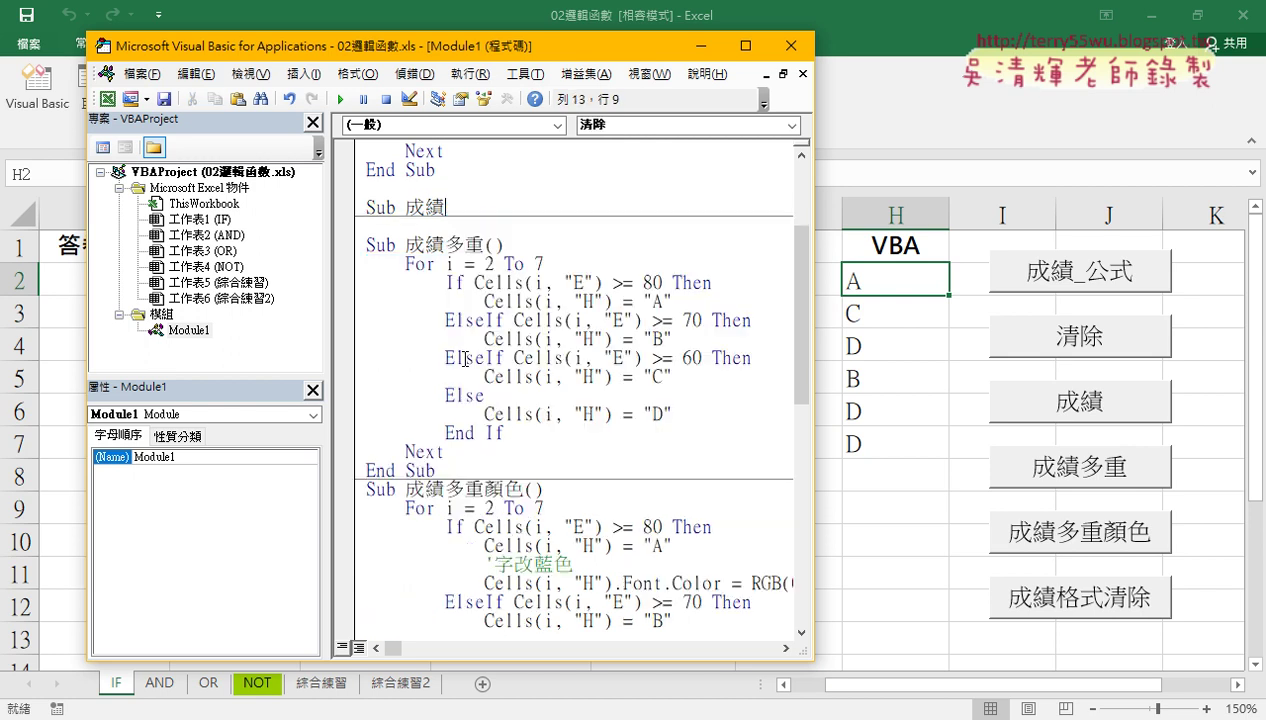
key("Return")
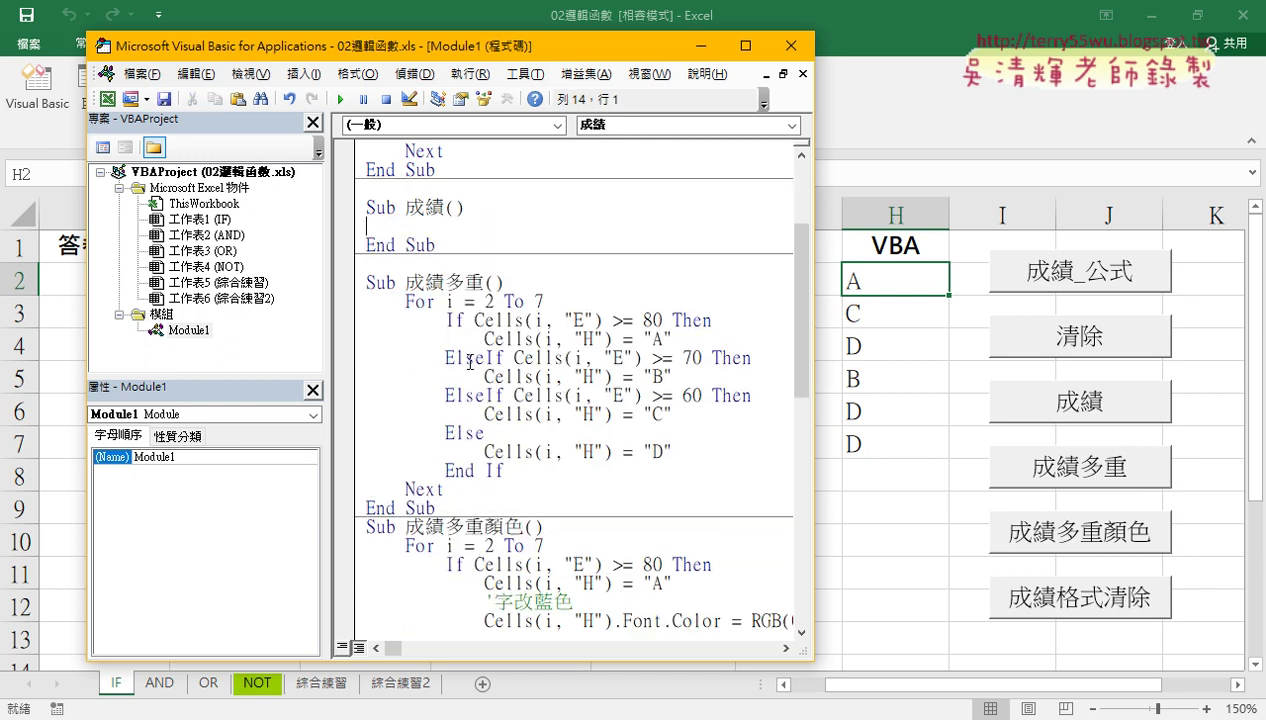
Copy Sub 清除's For i = 2 To 7 loop setting Cells(i, "H") = "" into Sub 成績.
scroll(465, 354, "up", 3)
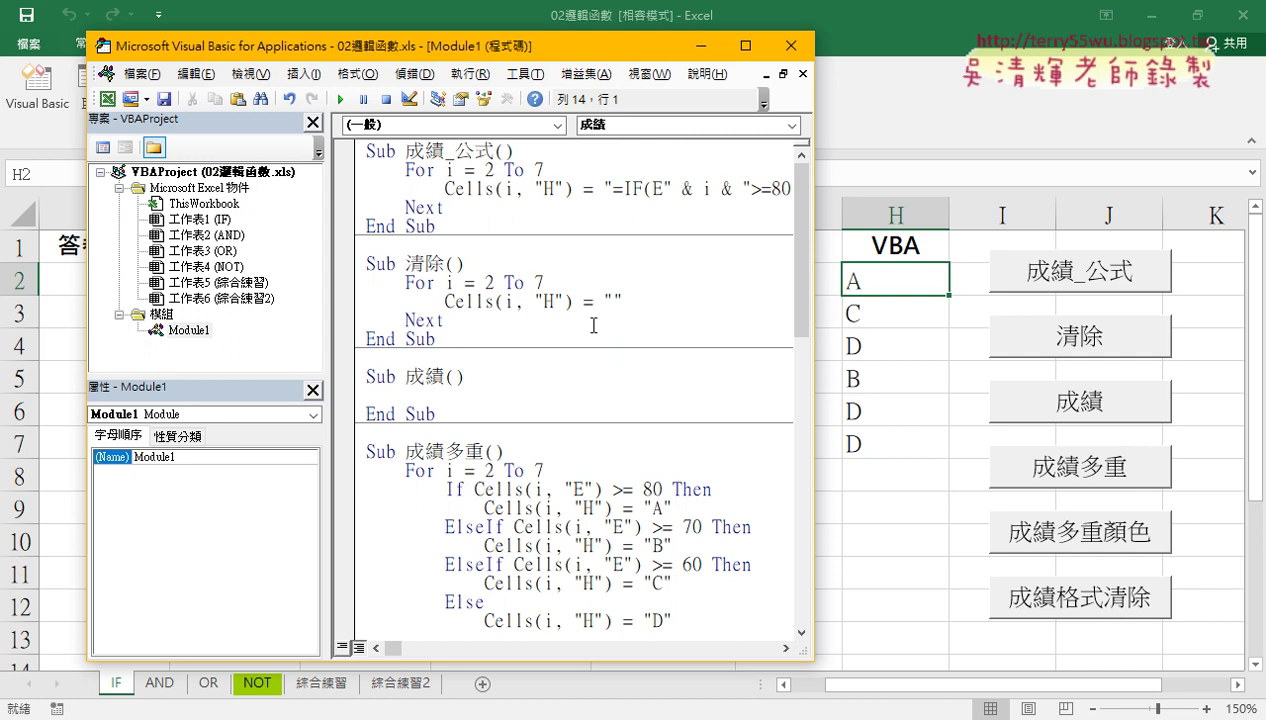
mouse_move(444, 320)
left_mouse_down()
mouse_move(364, 291)
mouse_move(386, 400)
left_mouse_up()
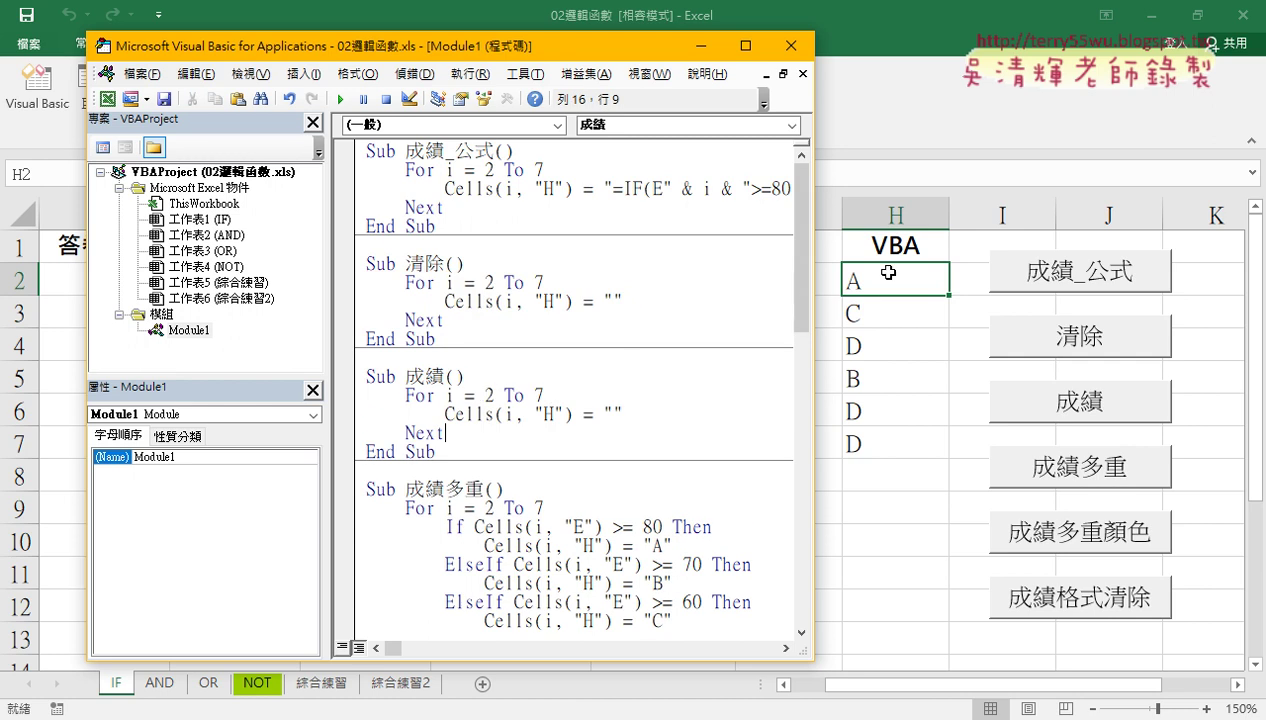
left_click(608, 412)
Arrange the VBA window beside the sheet, set Cells(i, "H") = "合格", and run Sub 成績.
left_click_drag(818, 341, 619, 335)
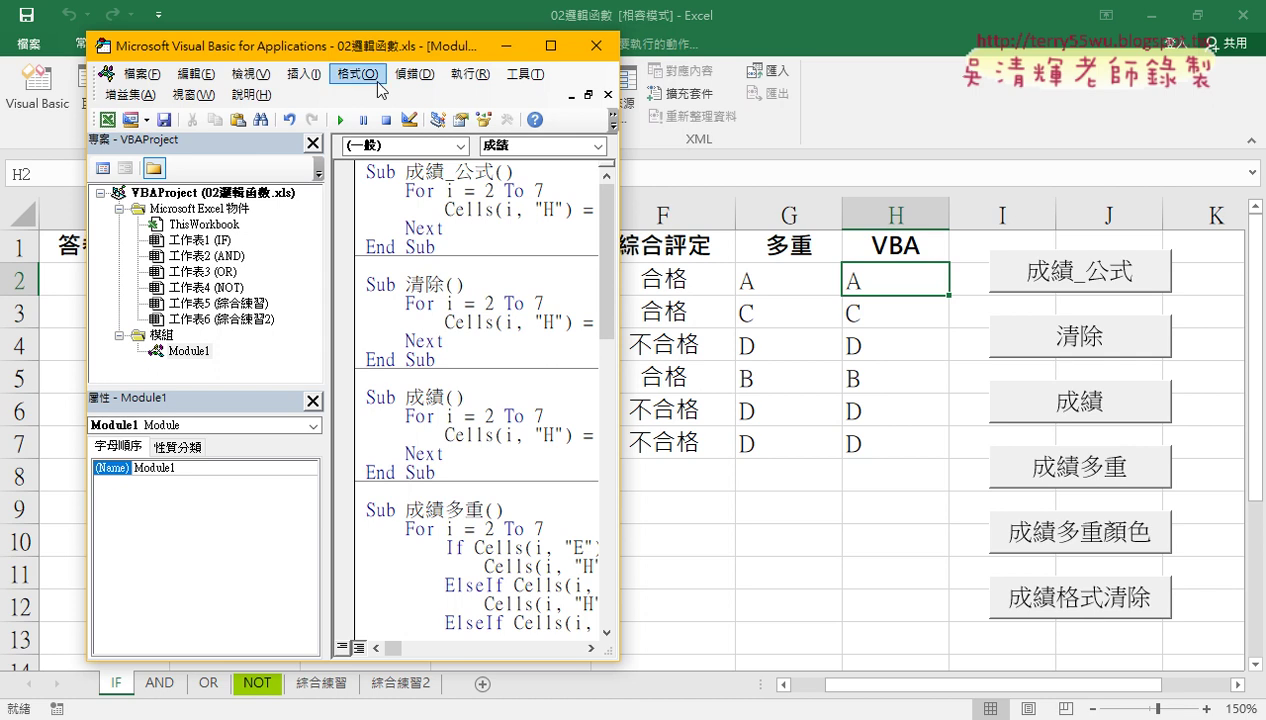
left_click_drag(360, 45, 255, 41)
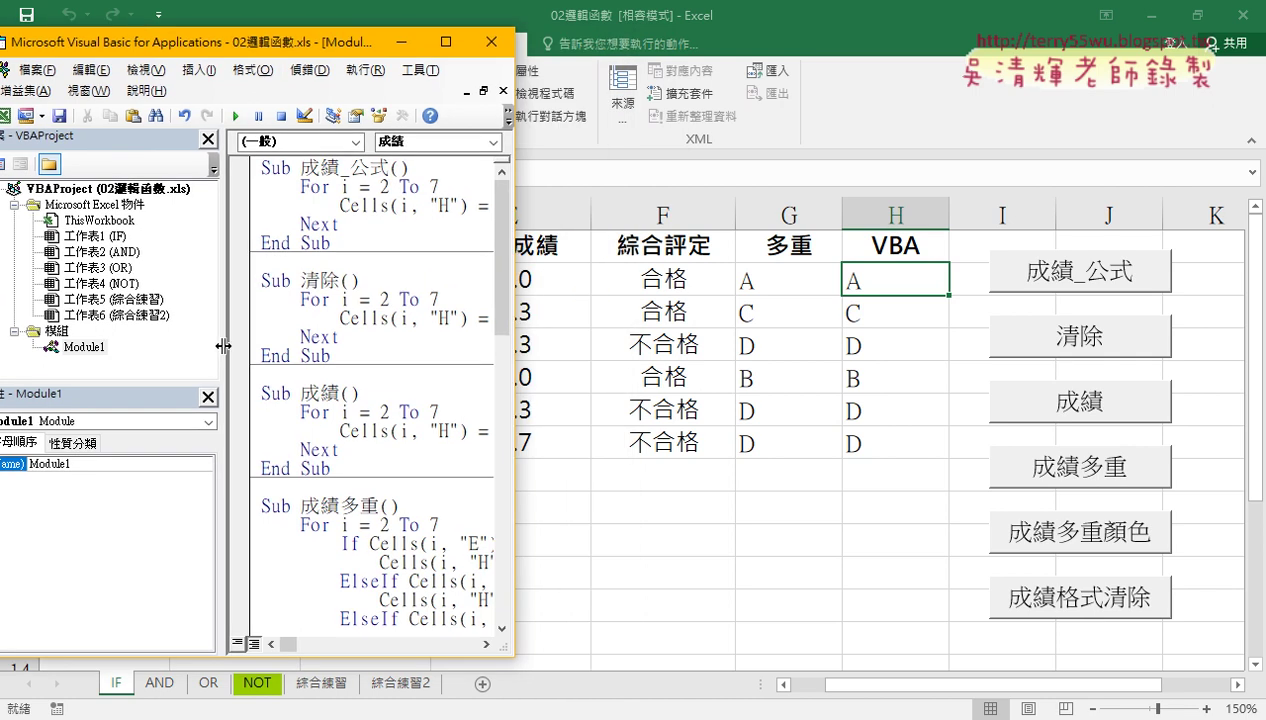
left_click_drag(220, 343, 122, 343)
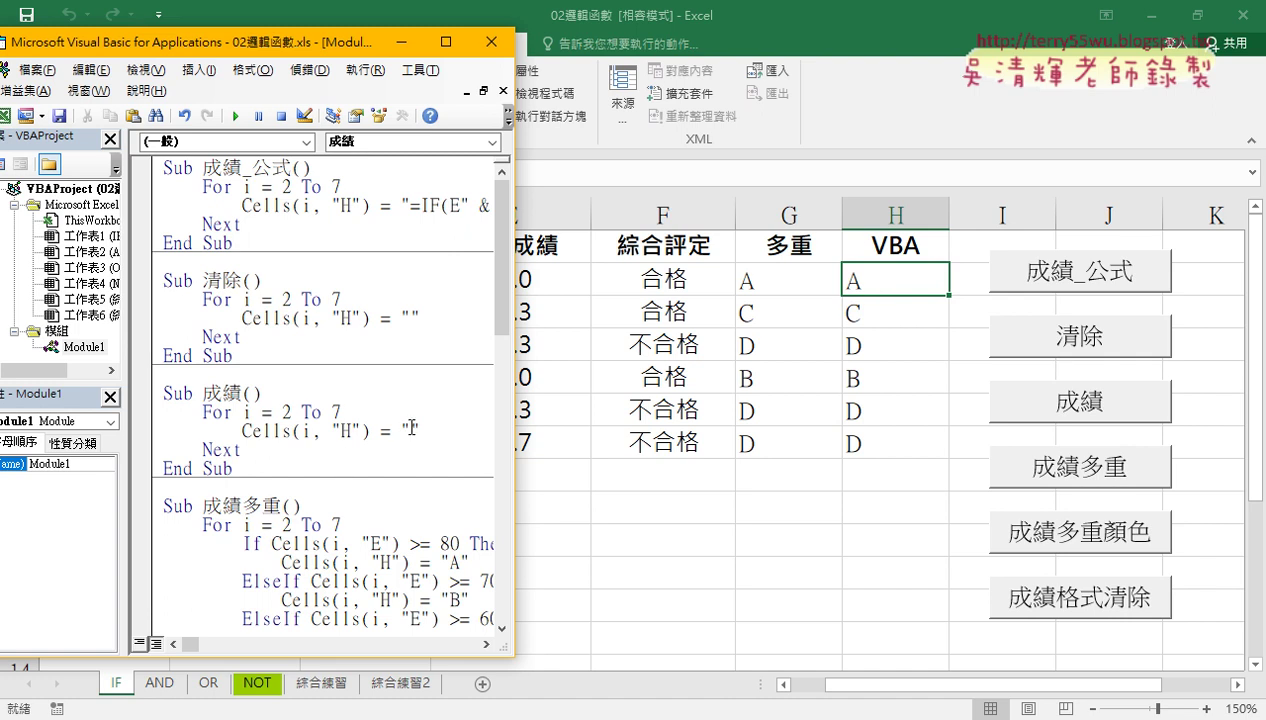
type("合格")
key("Return")
type("\"")
left_click(236, 116)
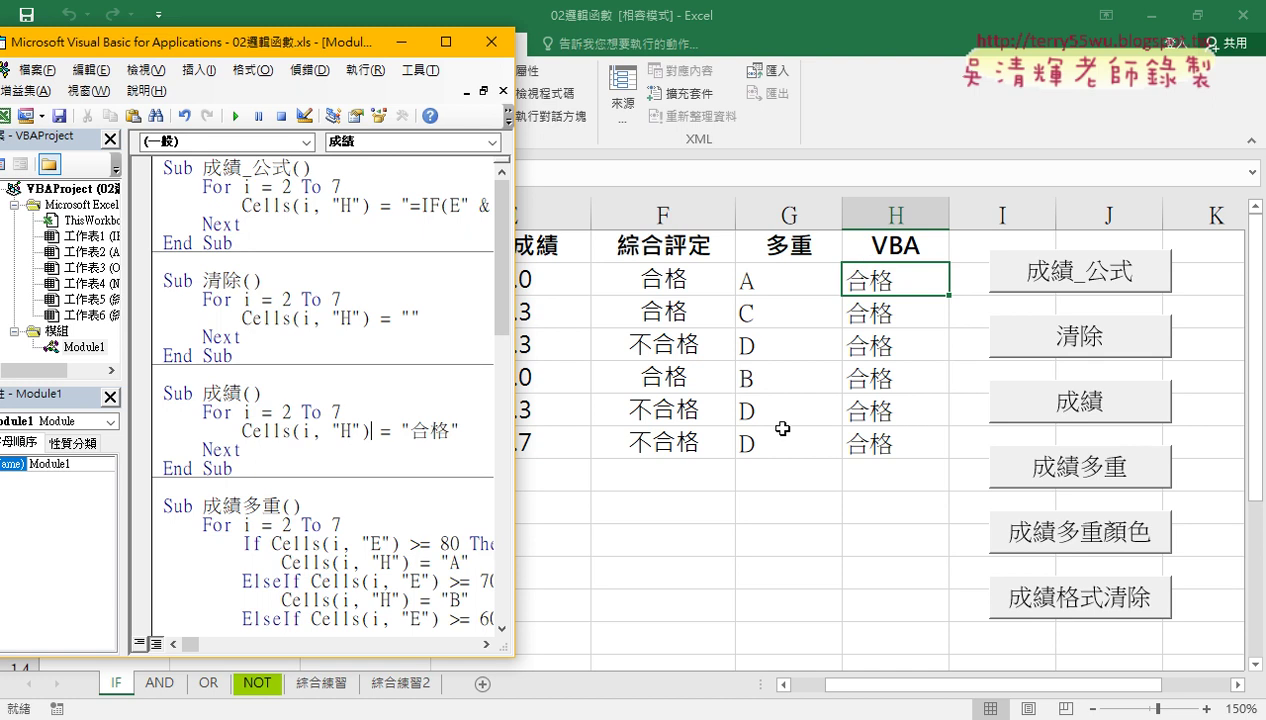
Insert a new line after For i = 2 To 7 in Sub 成績 and start it with 'if'.
left_click_drag(300, 45, 377, 37)
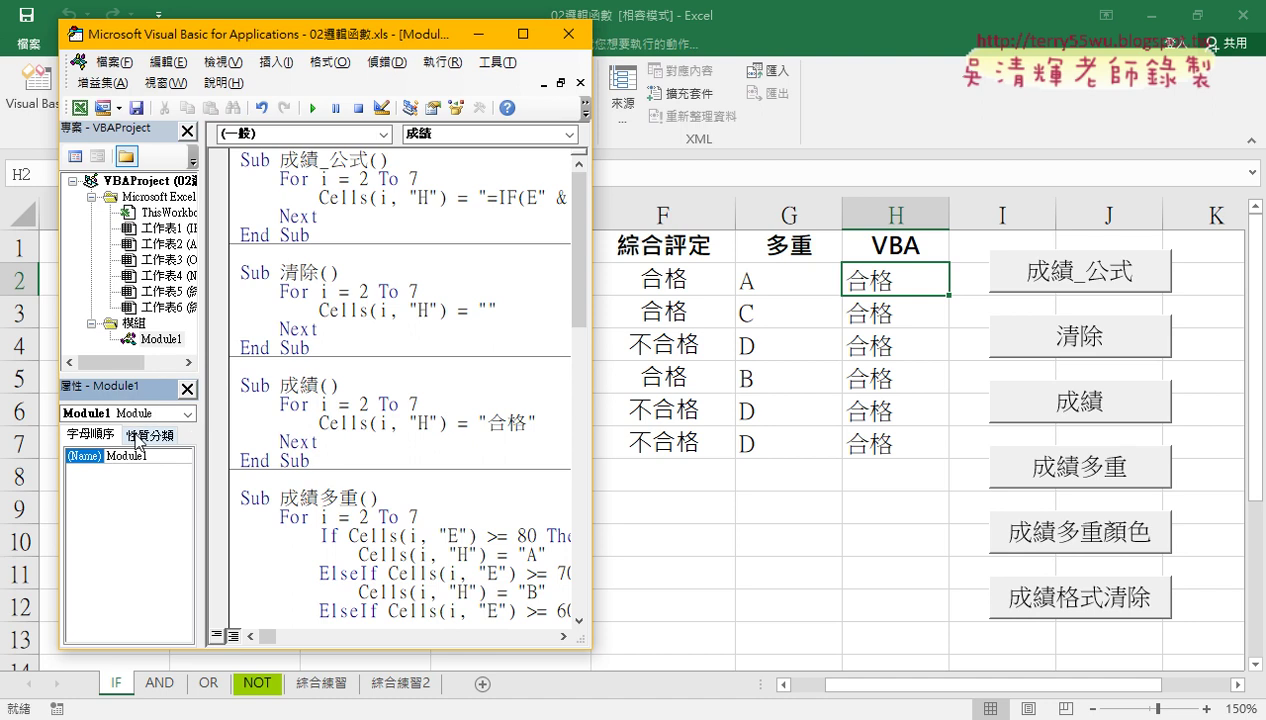
left_click_drag(202, 430, 154, 430)
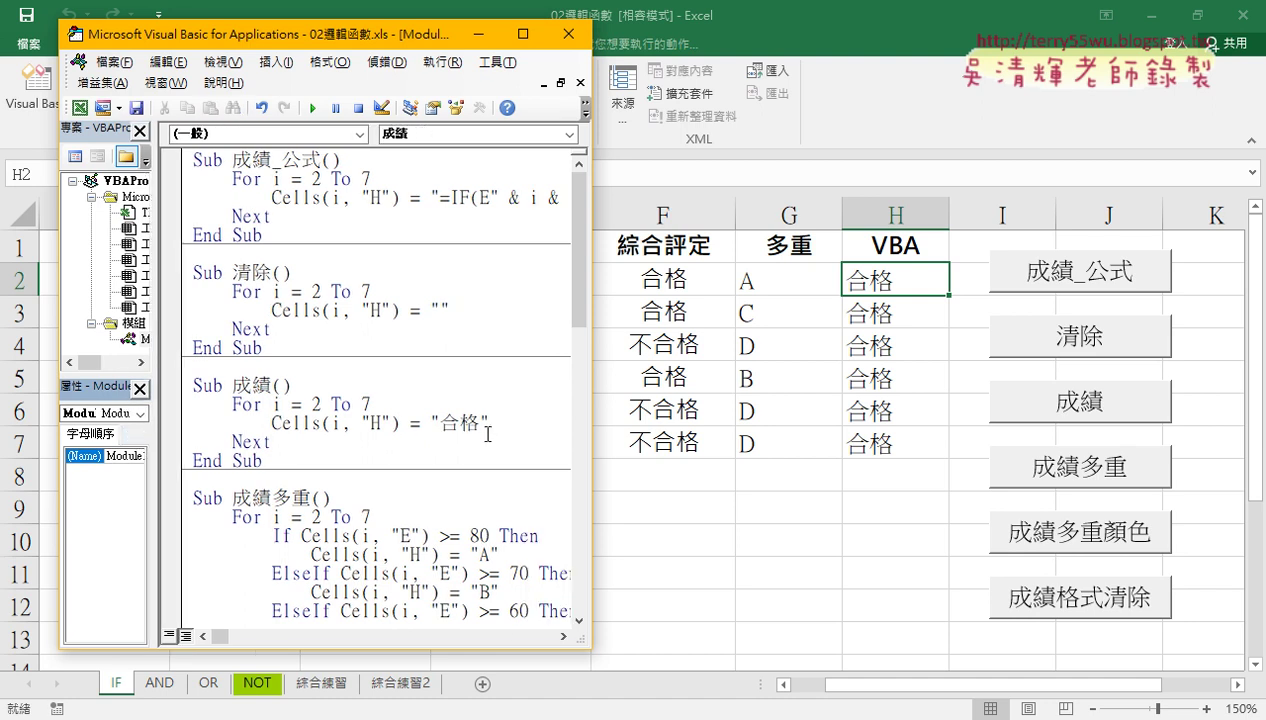
left_click_drag(488, 423, 433, 423)
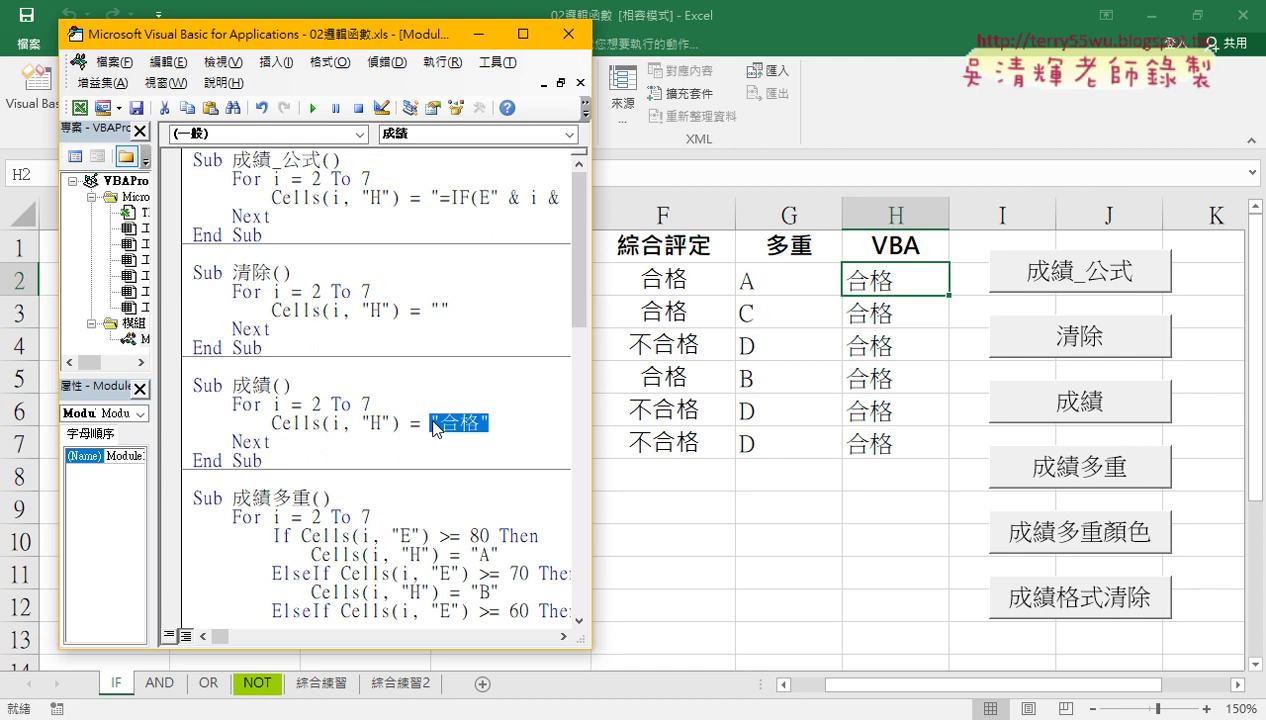
left_click(467, 398)
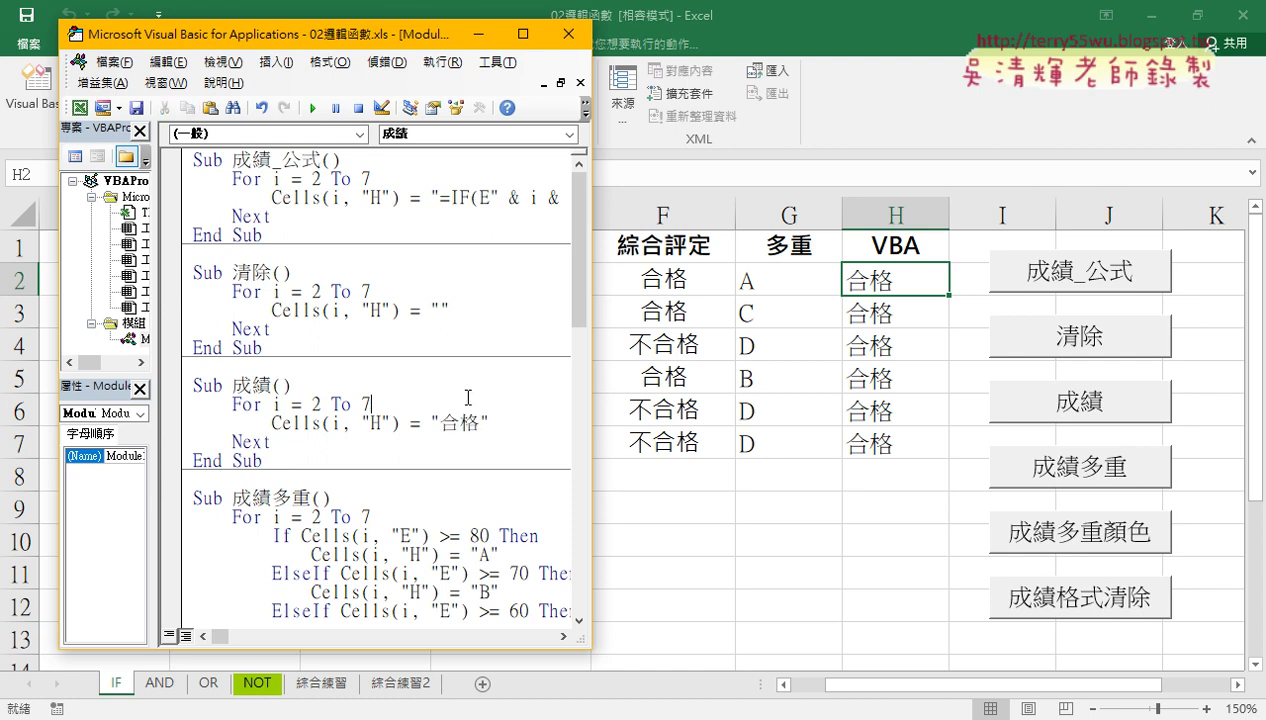
key("Return")
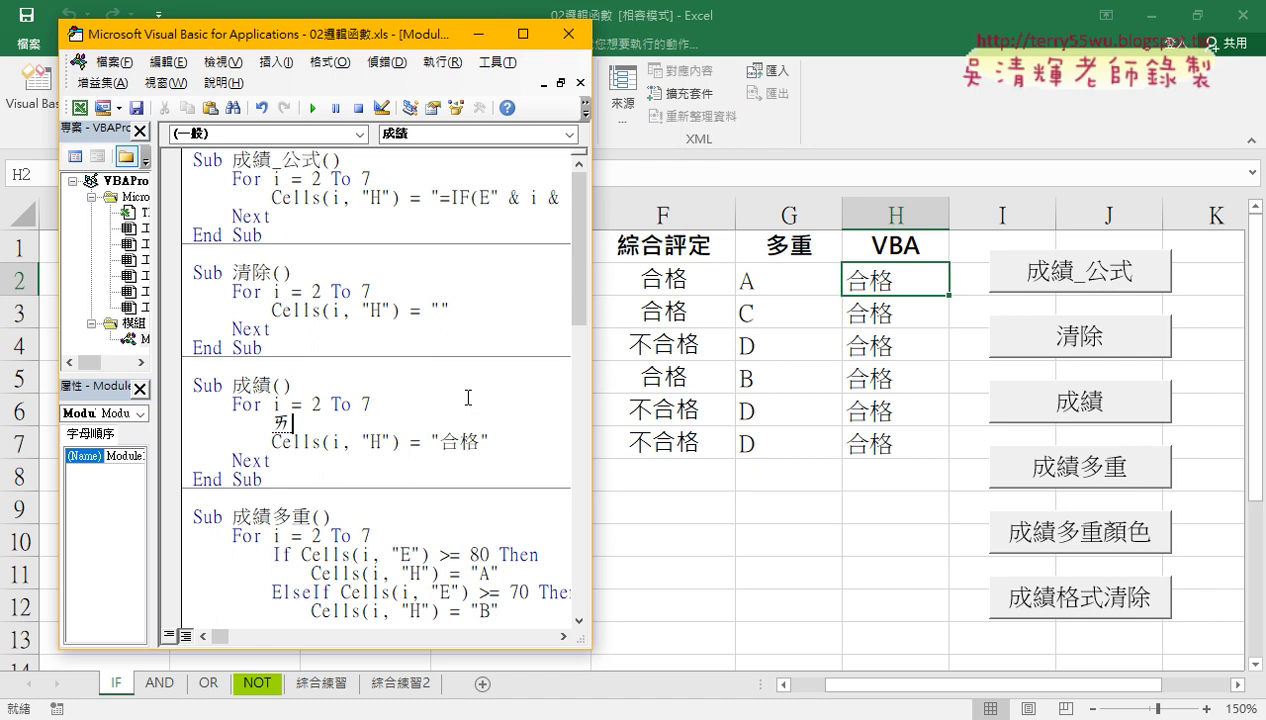
type("if")
Move the VBA editor to the screen's right side so columns B–F show beside the code.
left_click_drag(354, 35, 1032, 47)
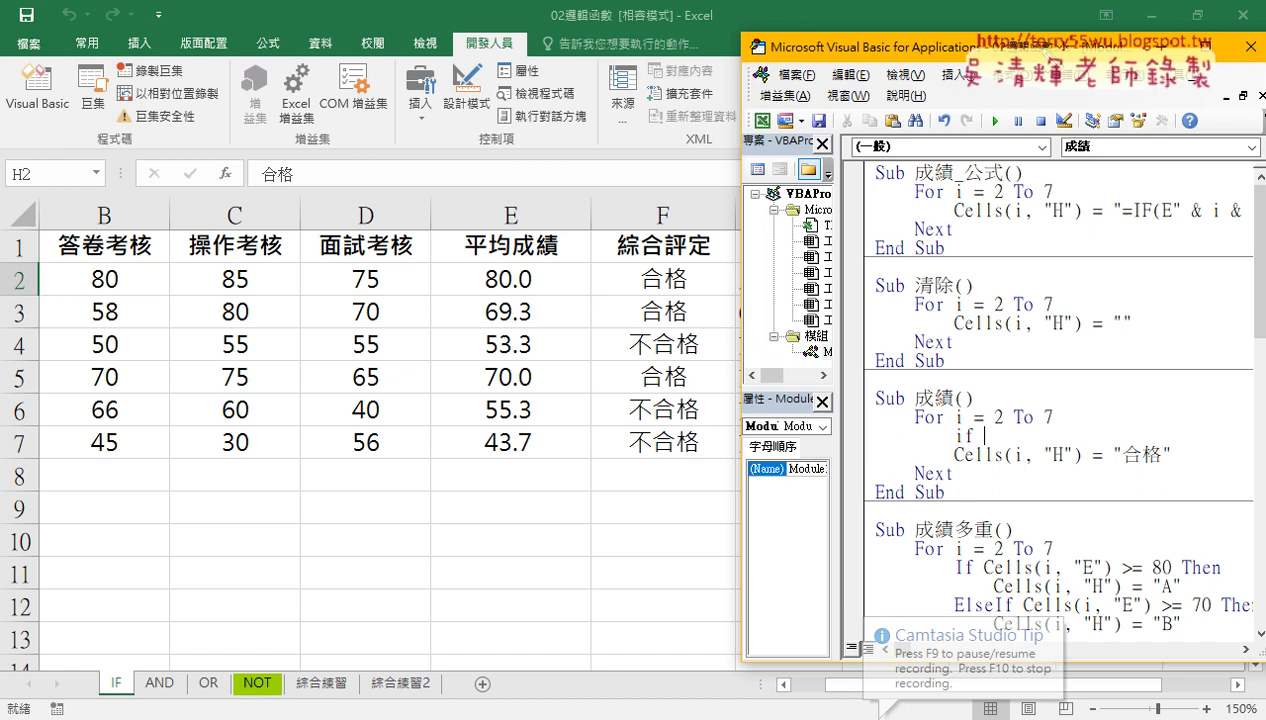
left_click_drag(527, 230, 530, 222)
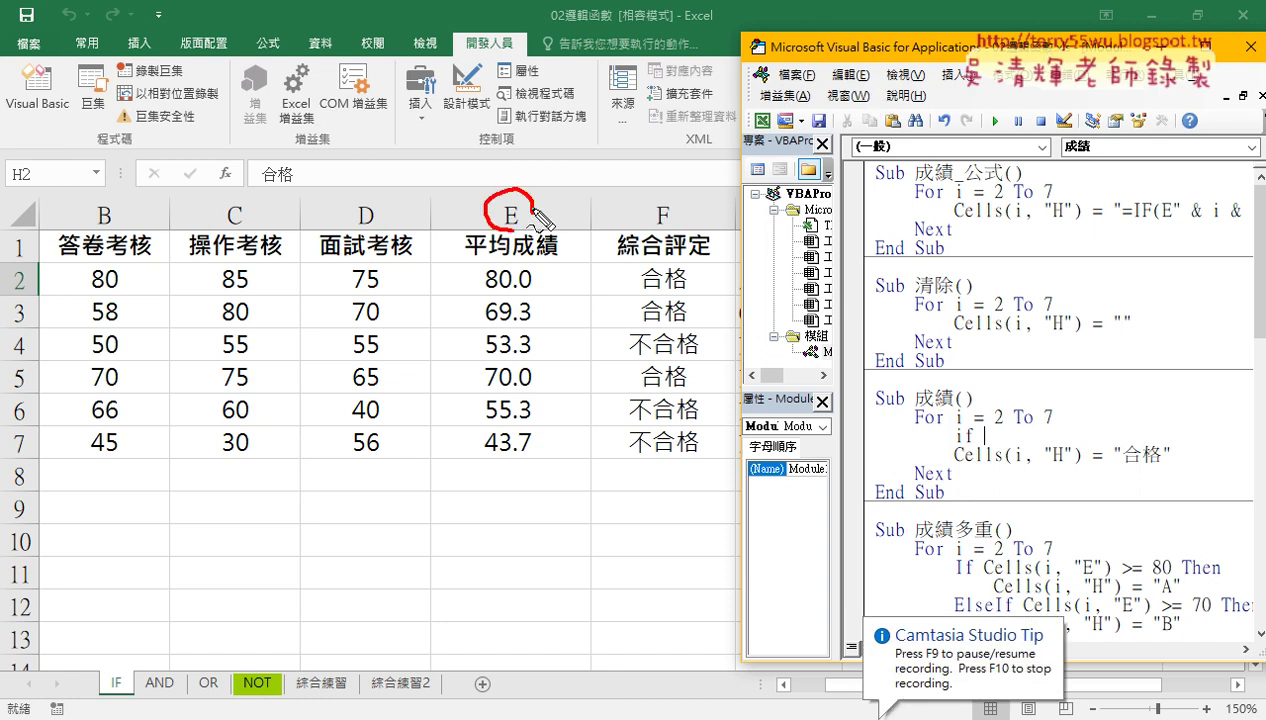
left_click_drag(525, 296, 543, 290)
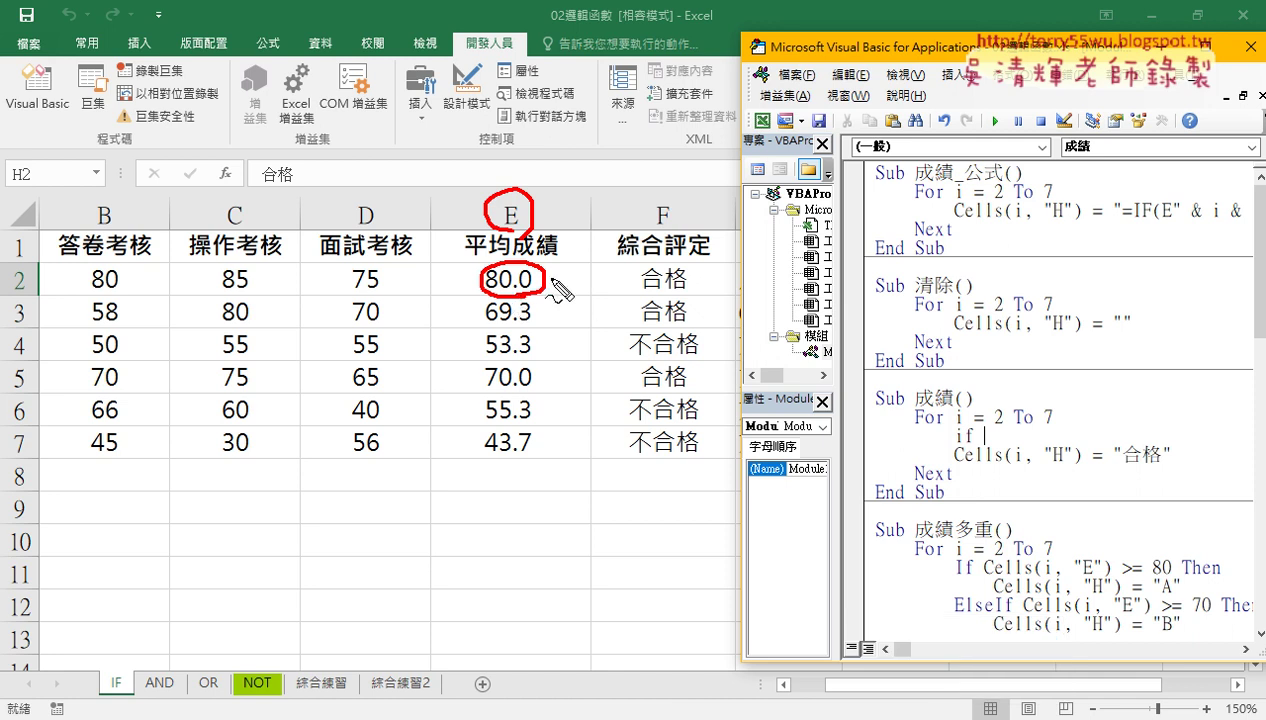
mouse_move(550, 272)
left_mouse_down()
mouse_move(925, 255)
mouse_move(1026, 412)
mouse_move(1020, 431)
left_mouse_up()
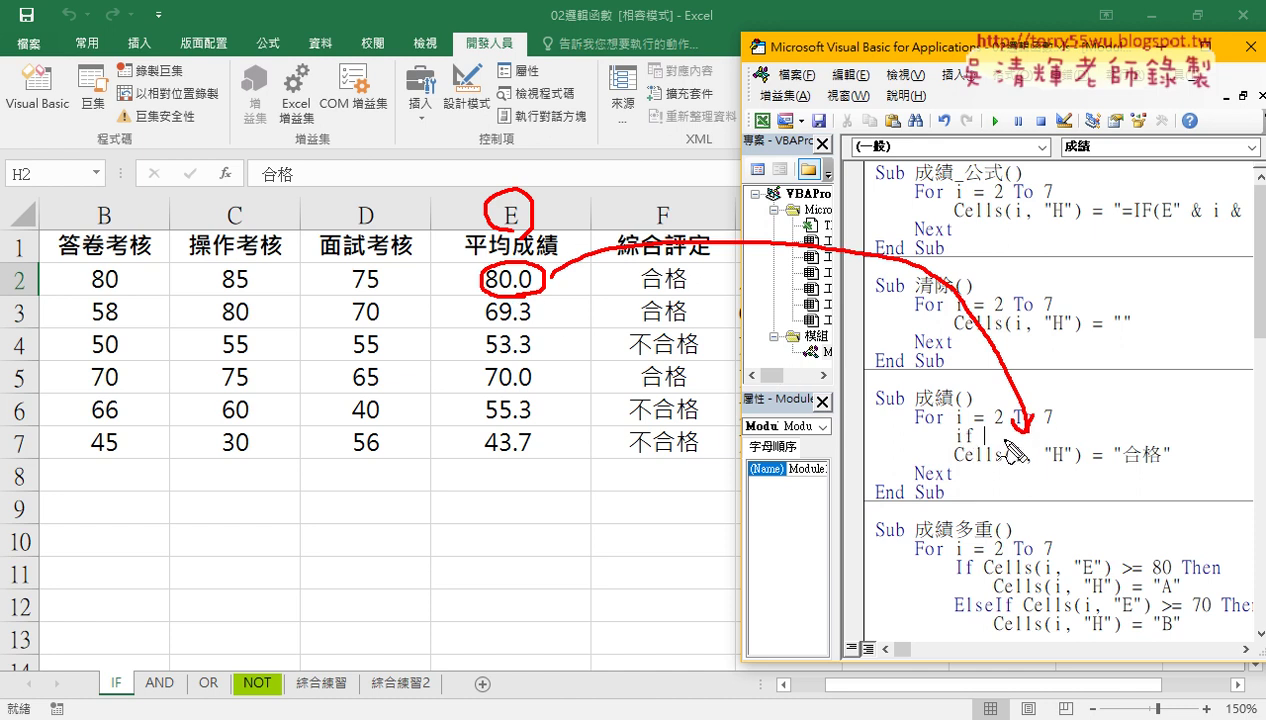
key("Escape")
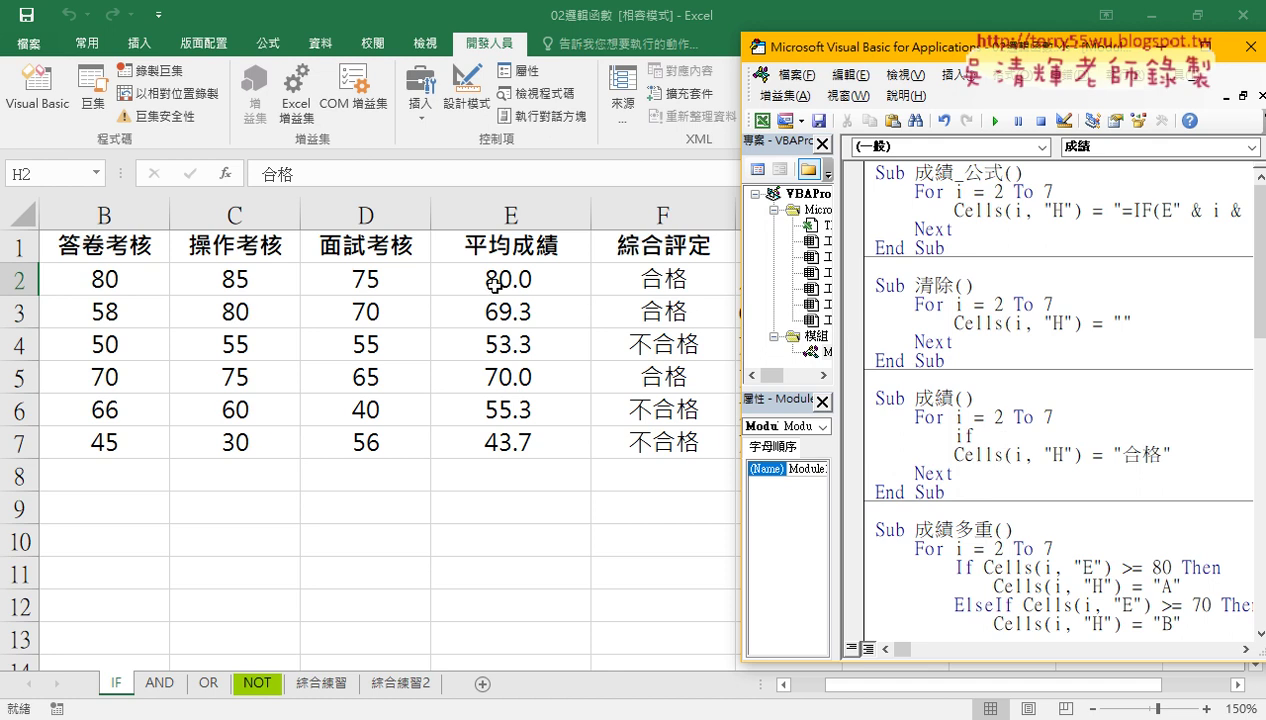
Complete the condition line as if cells(i,"E")>=60 then.
type(" cells")
type("(")
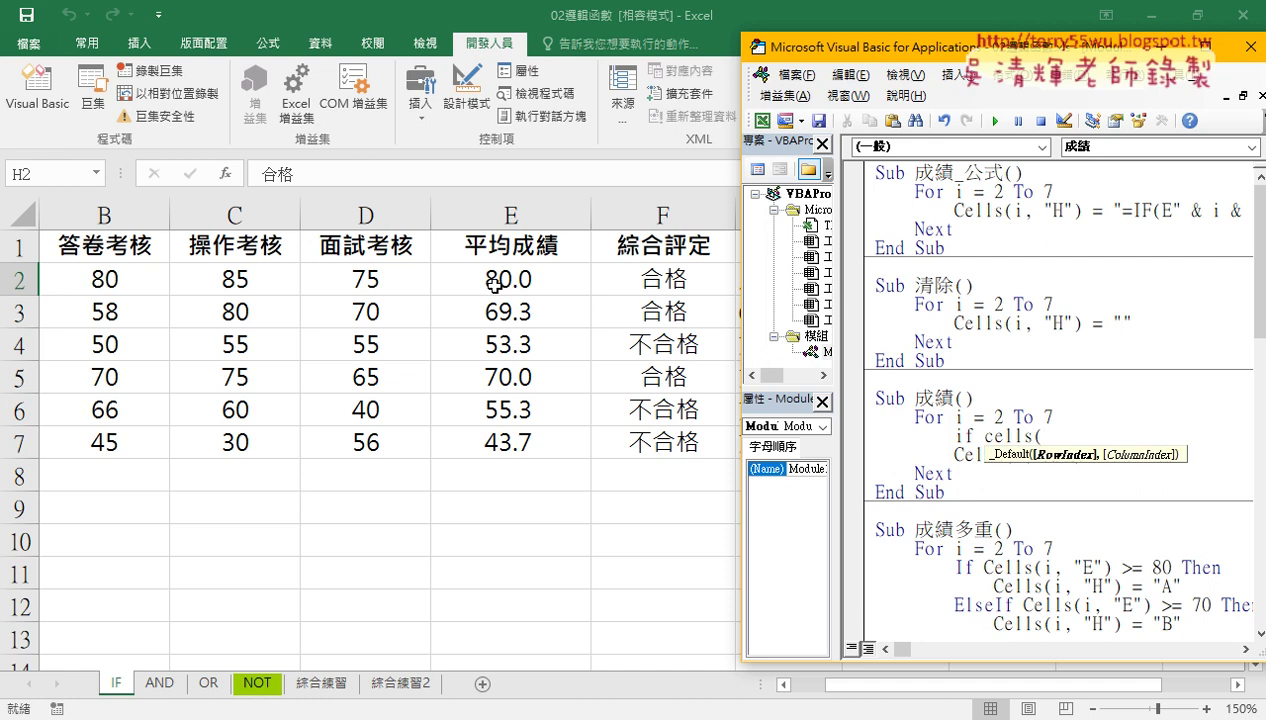
type("2,")
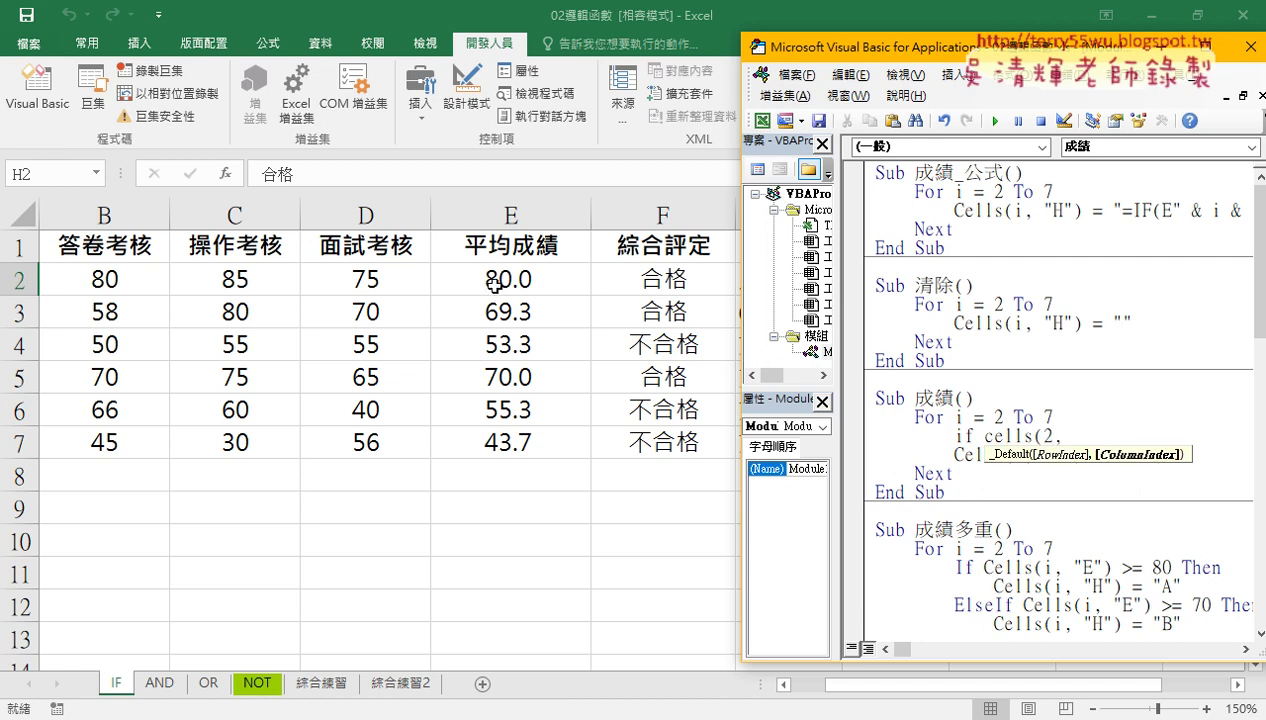
type("\"E\"")
type(")")
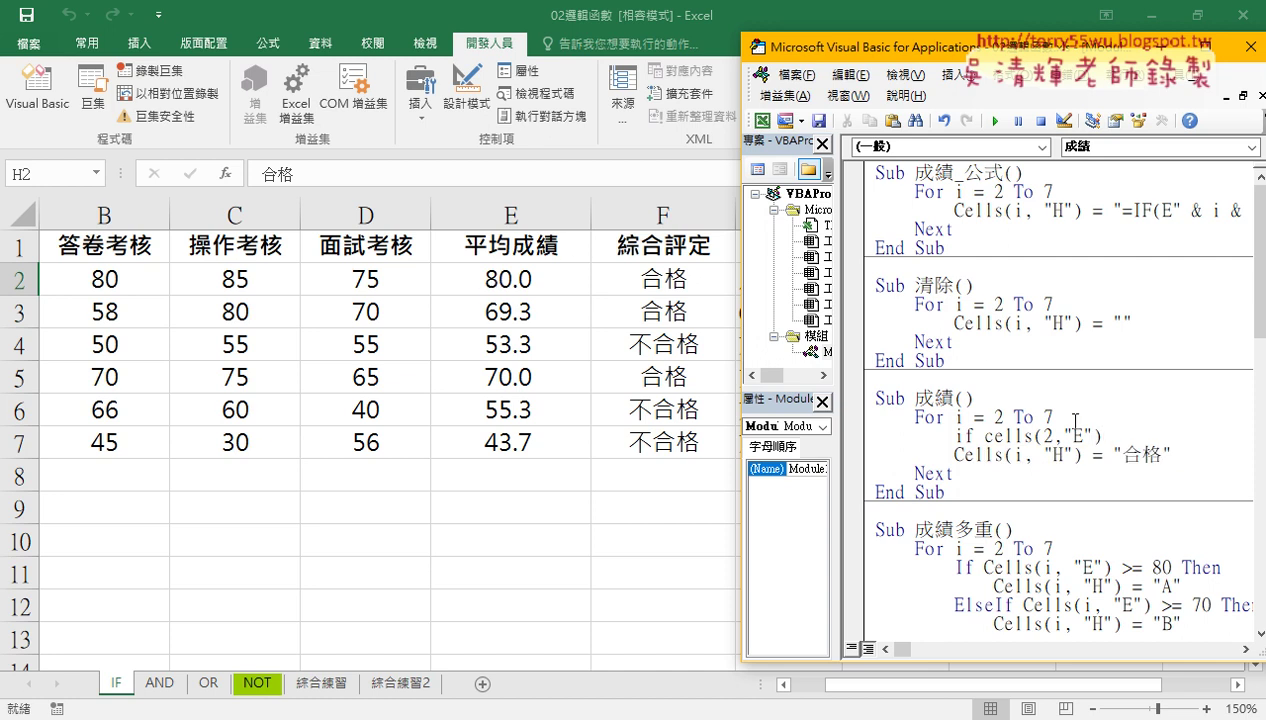
double_click(1047, 436)
type("i")
left_click(1110, 433)
type(">")
type("=60 t")
type("hen")
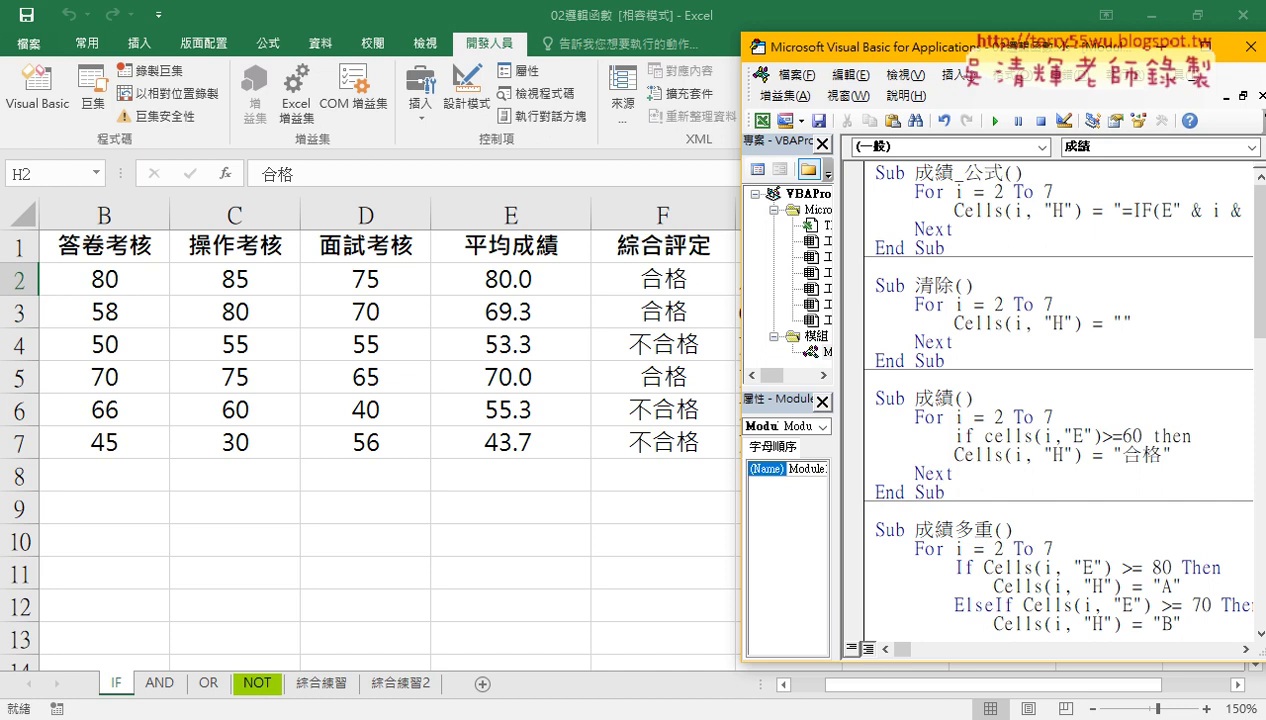
Add Else and End If lines below the If line in Sub 成績.
key("Return")
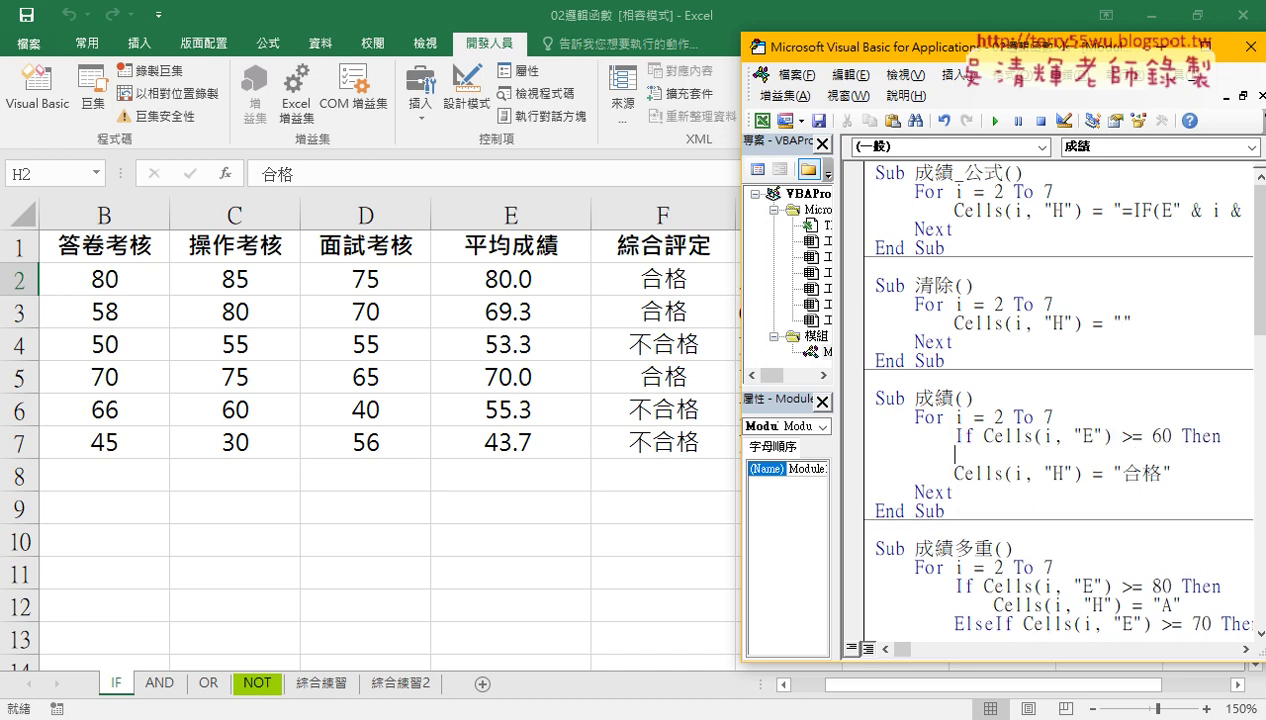
key("Return")
type("el")
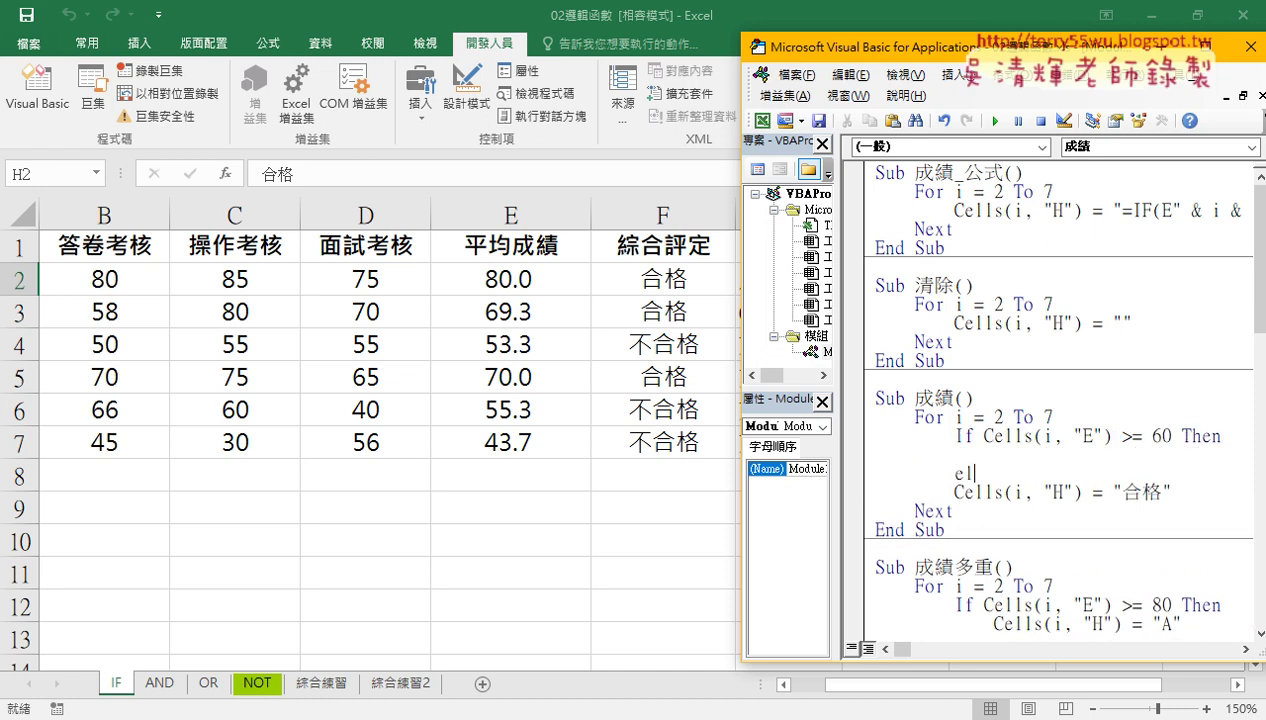
type("se")
key("Return")
key("Return")
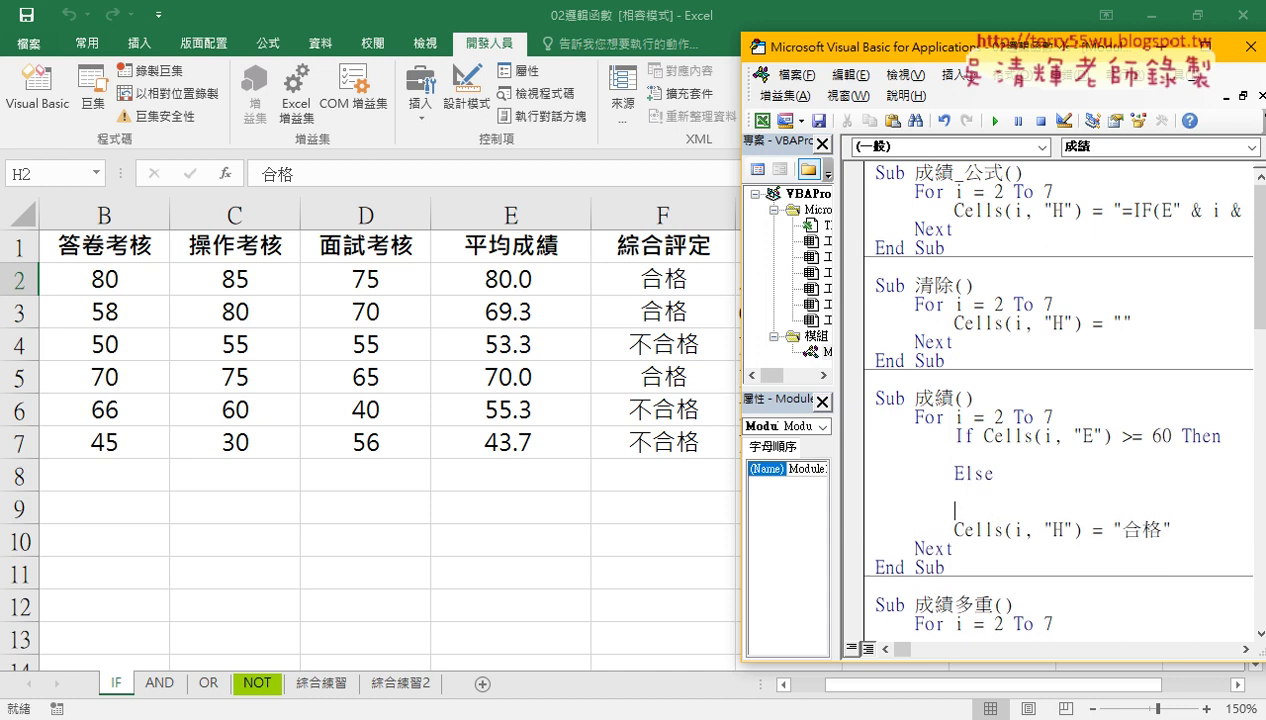
type("end")
type("if")
left_click(995, 474)
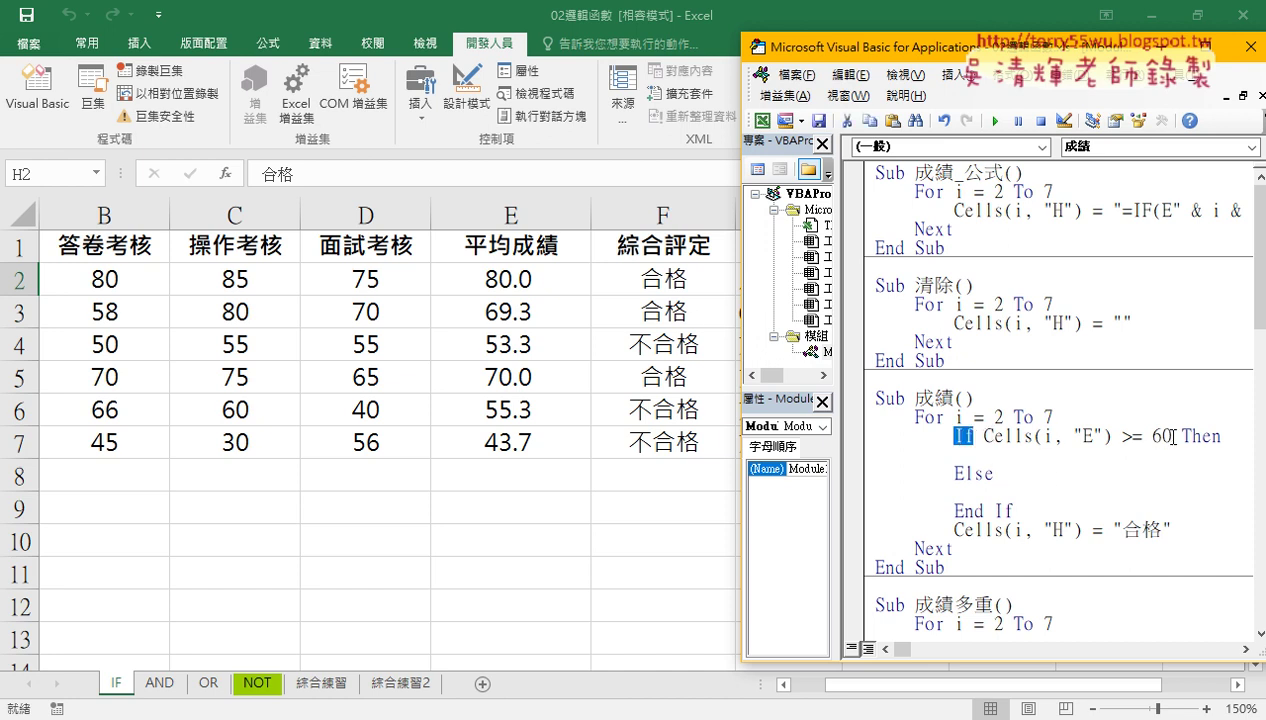
Move the Cells(i, "H") = "合格" line up directly under the If condition.
left_click_drag(1170, 436, 983, 436)
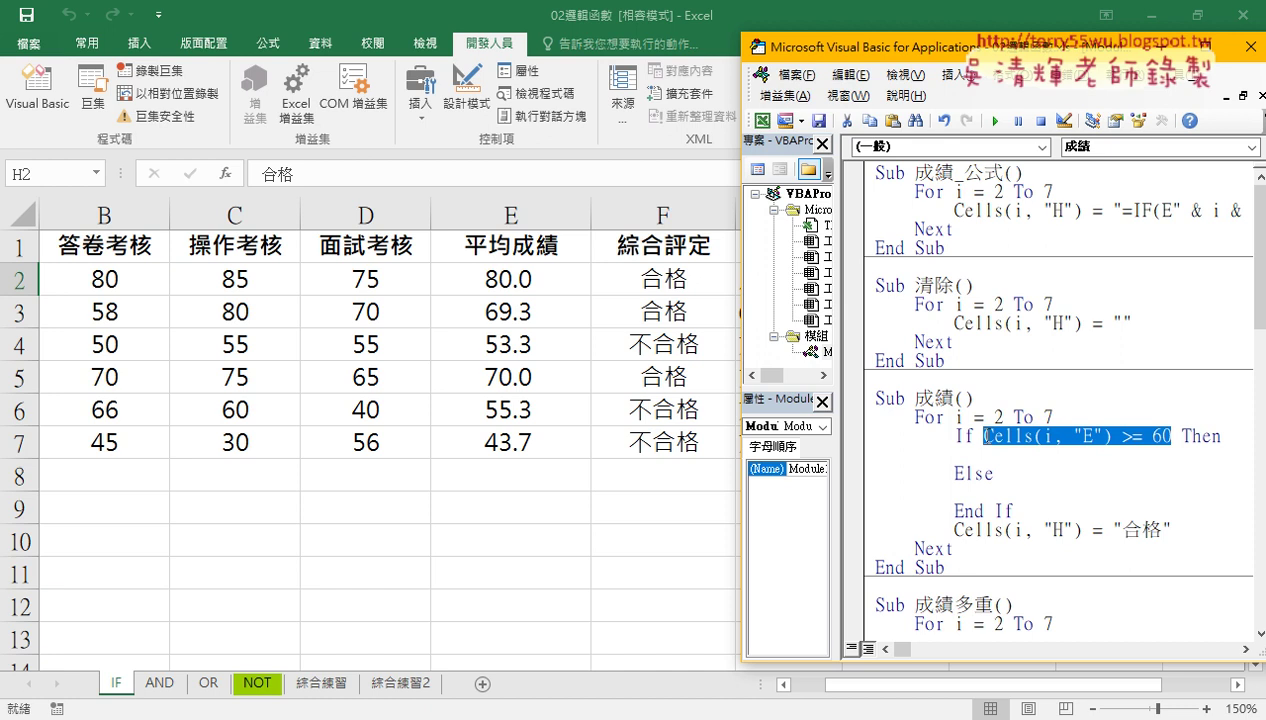
left_click(1184, 436)
left_click_drag(1184, 436, 1222, 436)
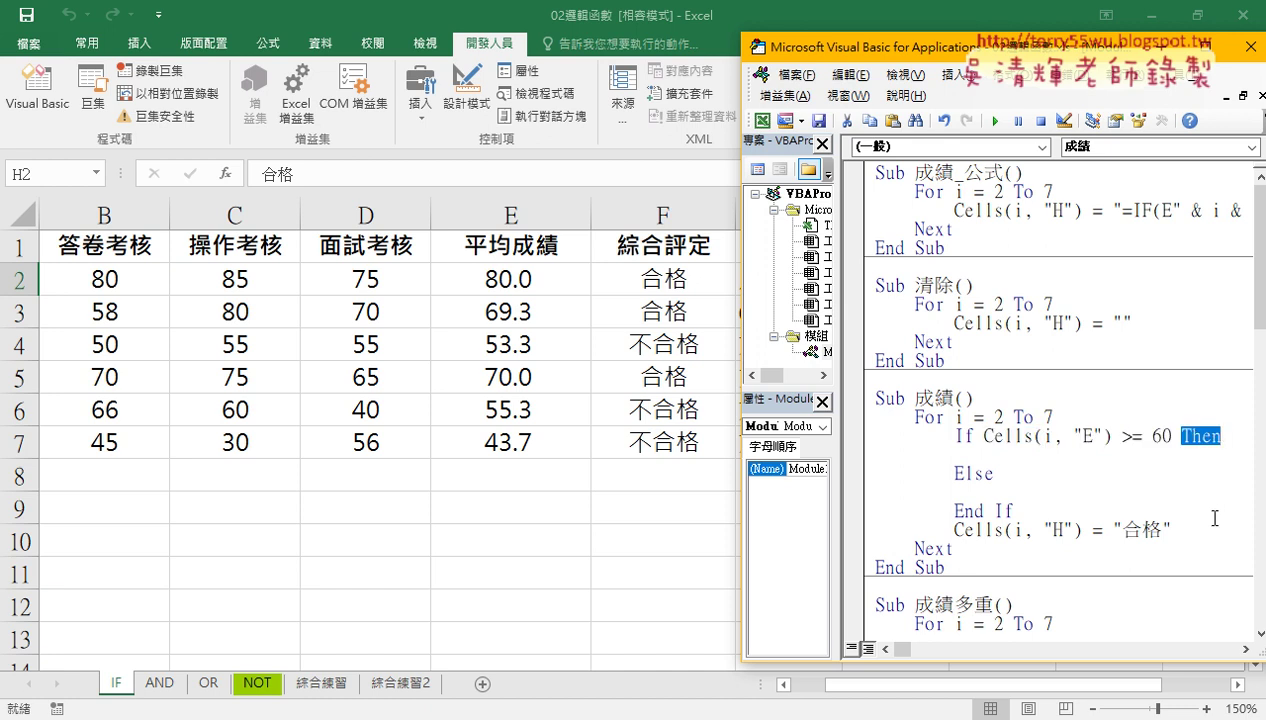
mouse_move(1174, 529)
left_mouse_down()
mouse_move(957, 528)
mouse_move(994, 461)
left_mouse_up()
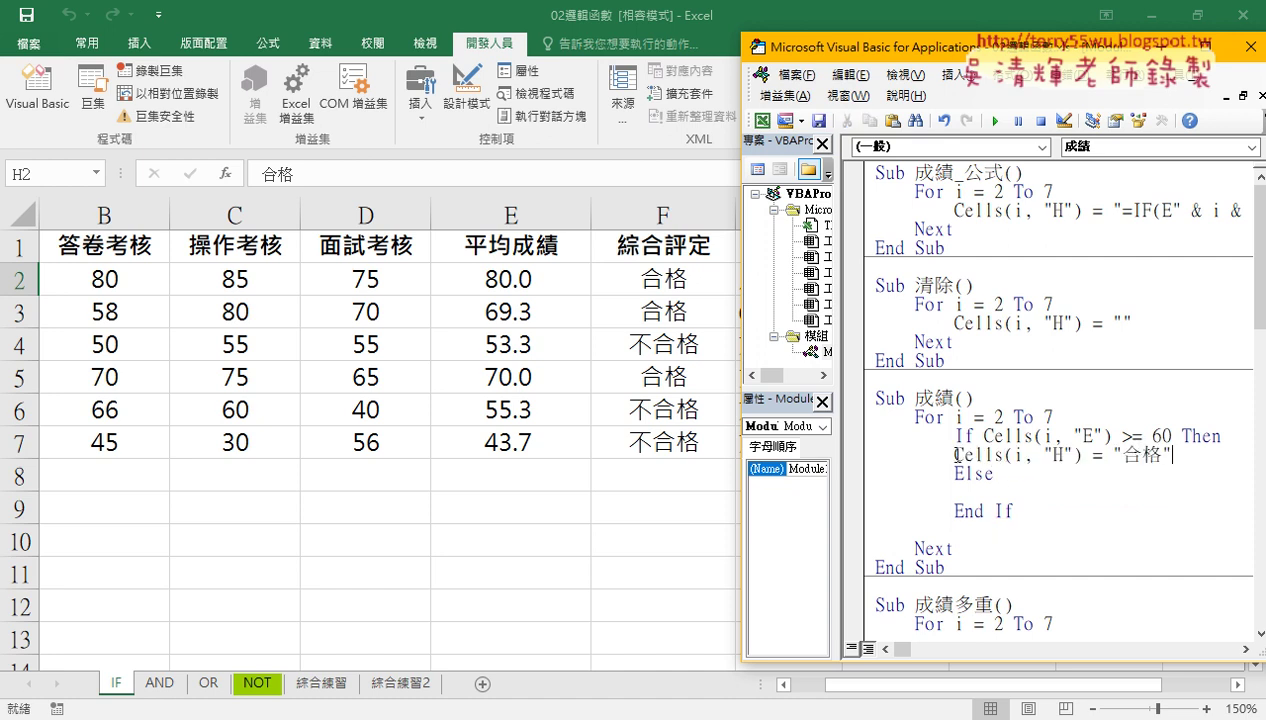
Indent the 合格 assignment and copy it into the Else branch.
key("Tab")
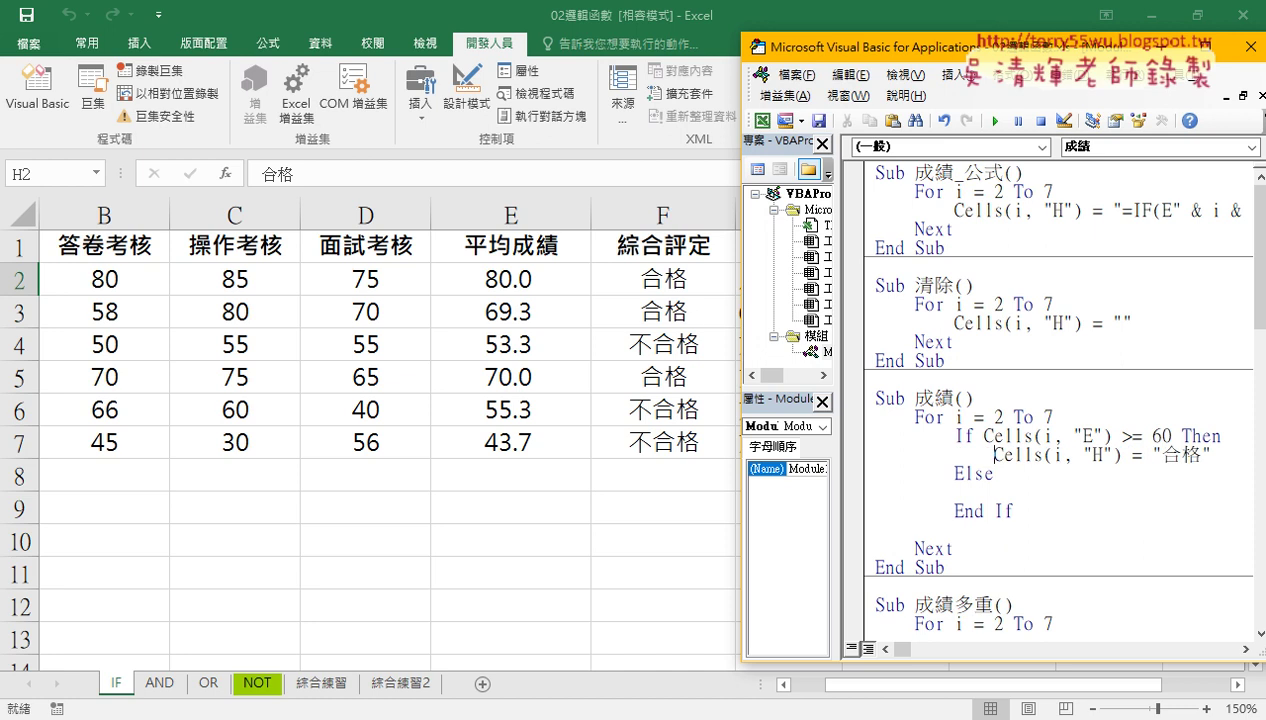
left_click(980, 488)
key("Tab")
left_click_drag(1210, 447, 993, 455)
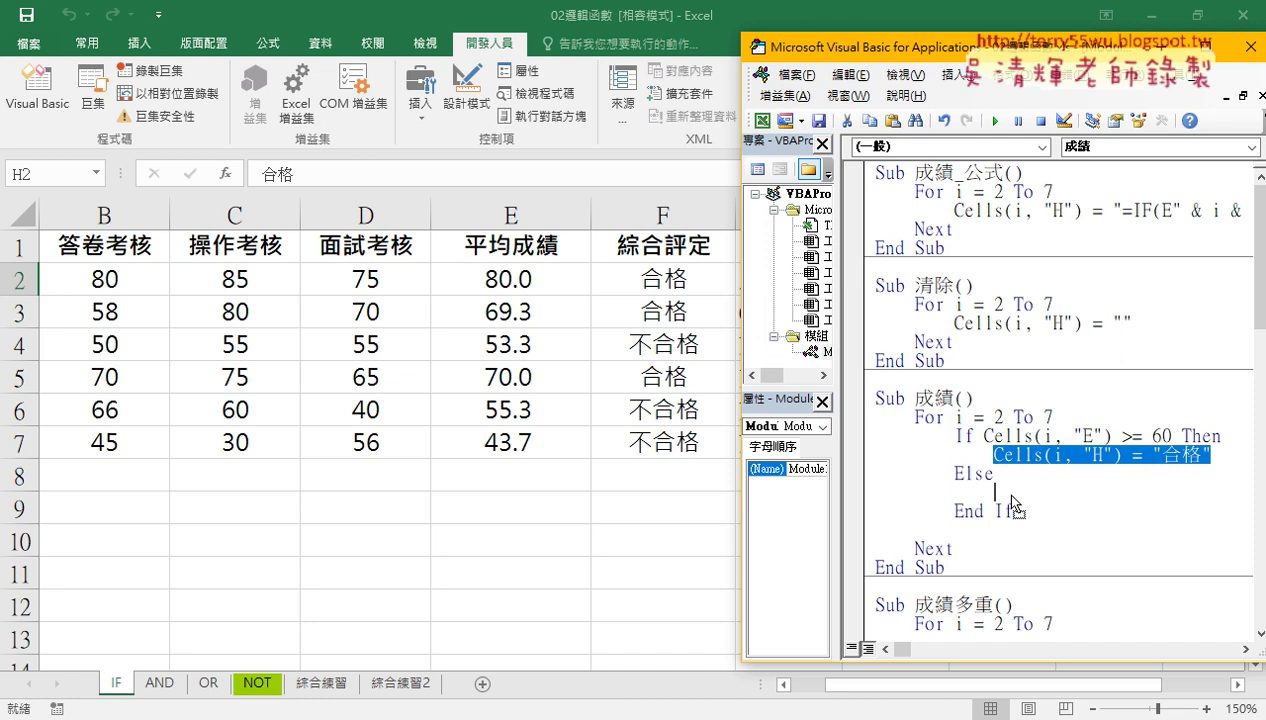
left_click_drag(1012, 497, 1000, 494)
left_click(1152, 492)
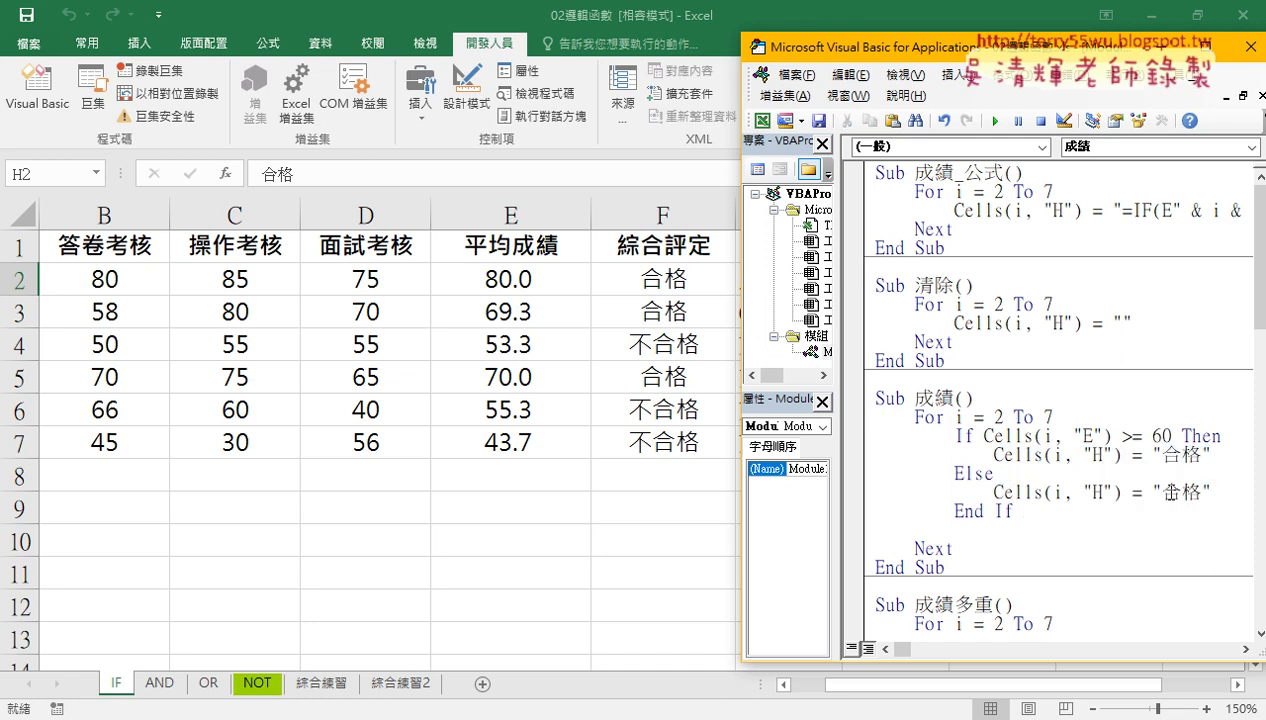
Change the copied value to 不合格 and delete the blank line before Next.
type("bx")
key("BackSpace")
key("BackSpace")
type("不合")
left_click(1078, 510)
key("Delete")
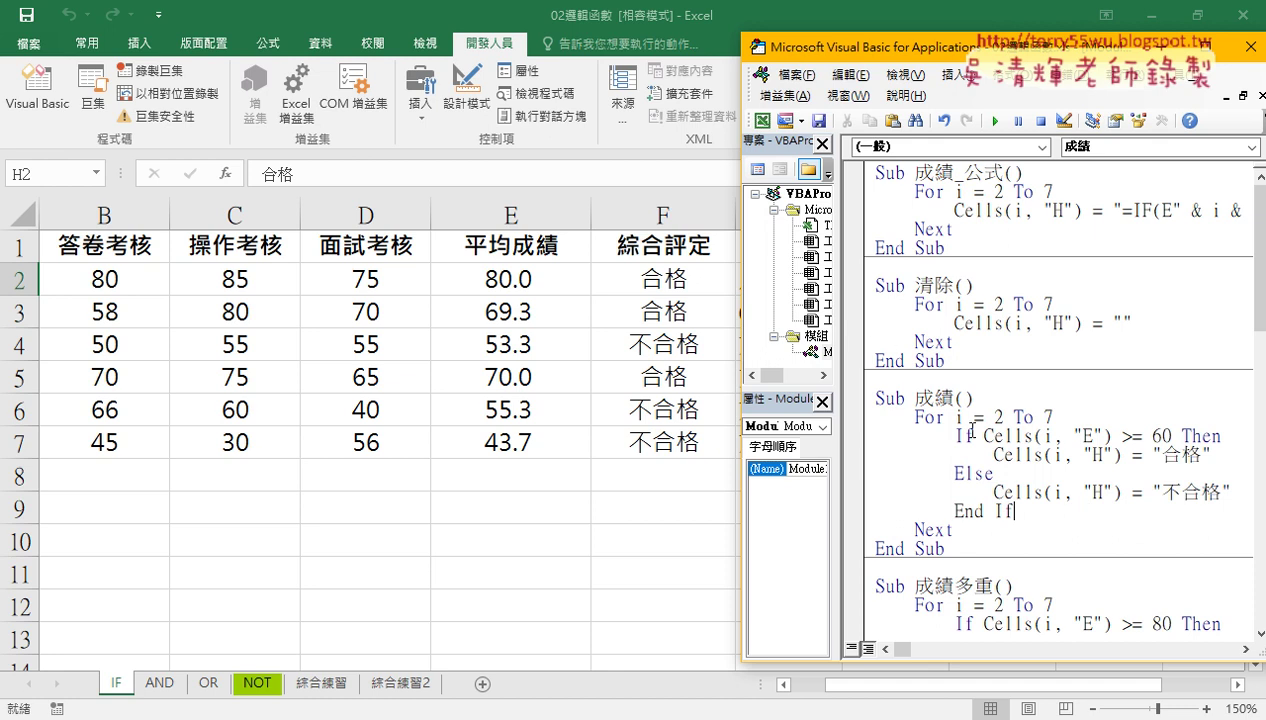
Re-indent the For…Next block with Shift+Tab and Tab so the If lines nest properly.
left_click_drag(957, 435, 913, 435)
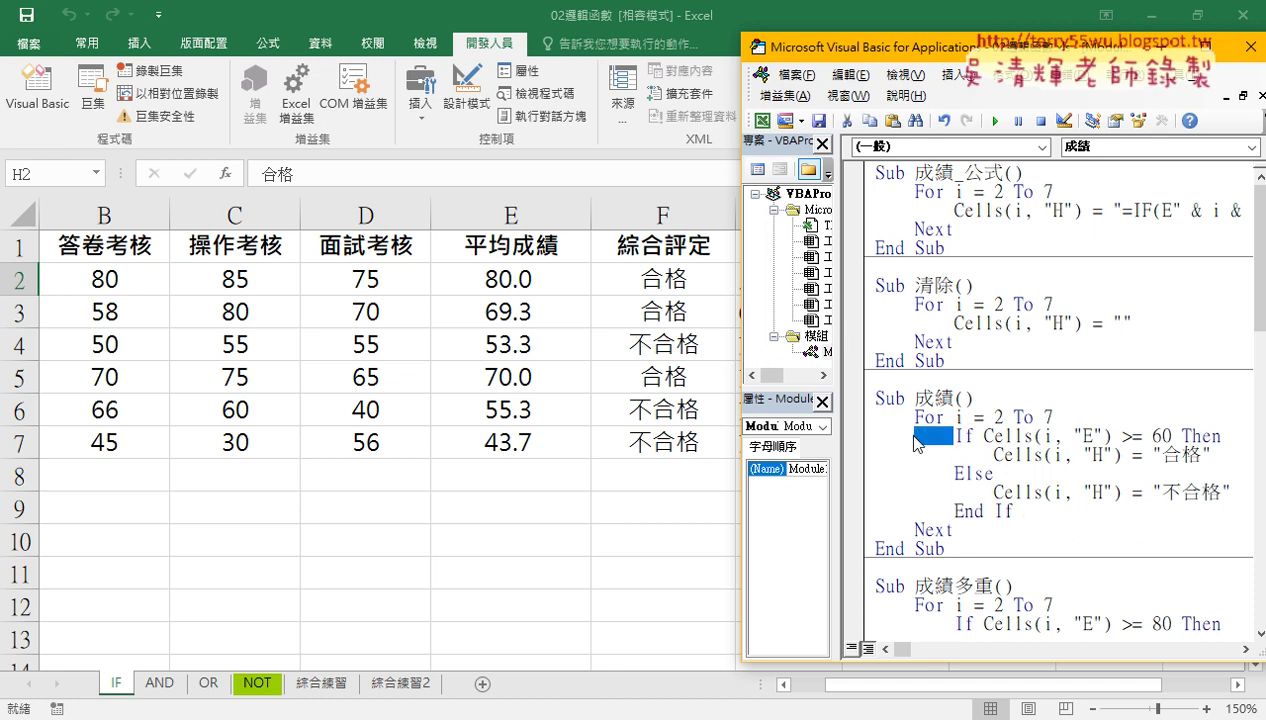
left_click_drag(993, 454, 958, 453)
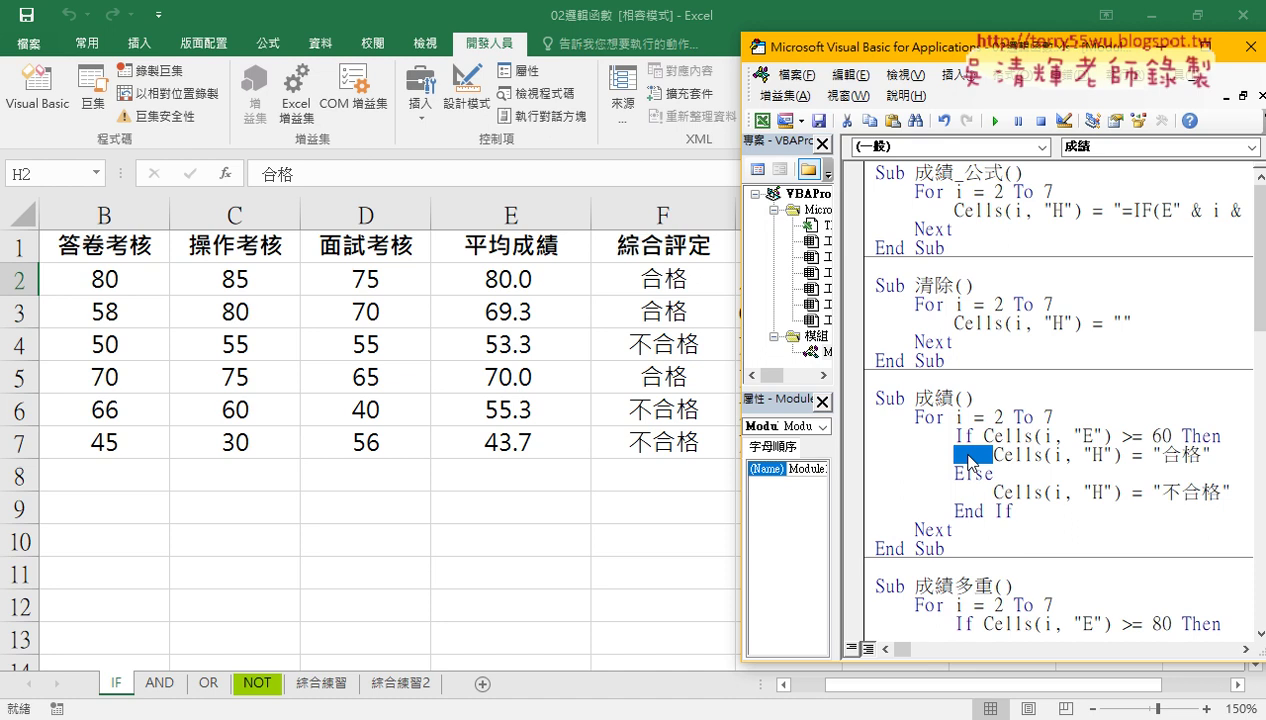
left_click(985, 492)
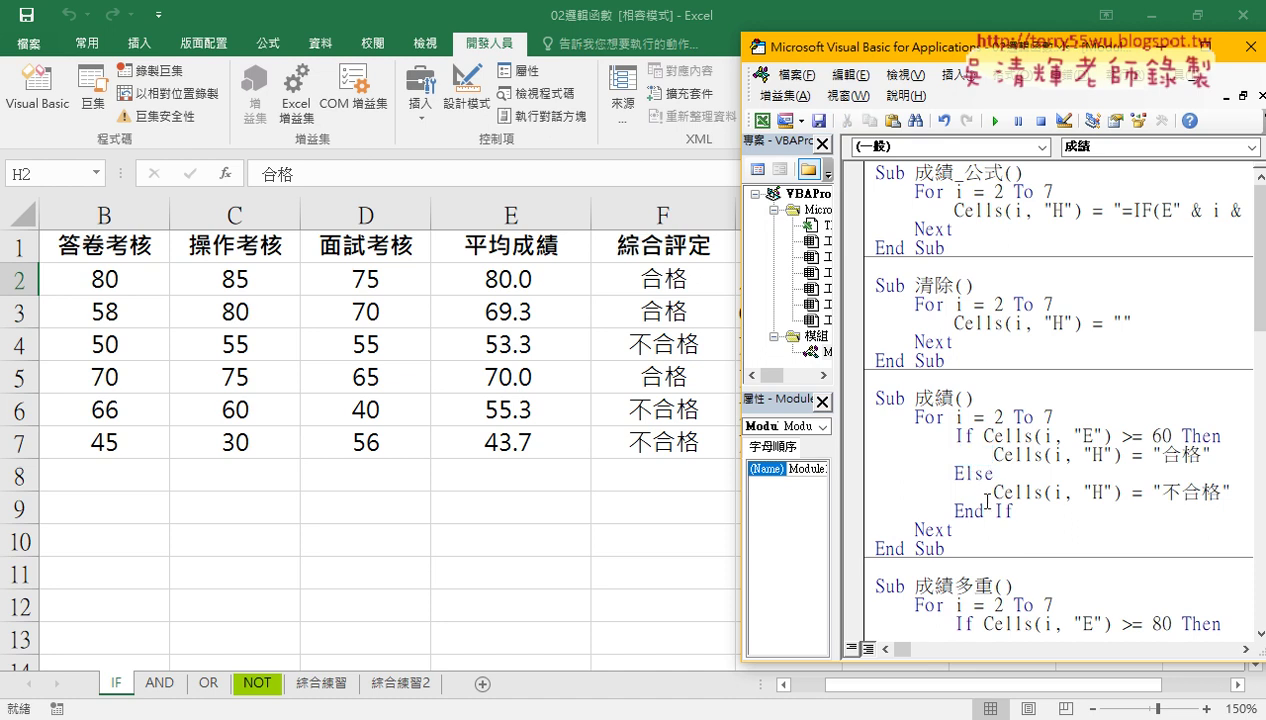
left_click_drag(956, 530, 850, 432)
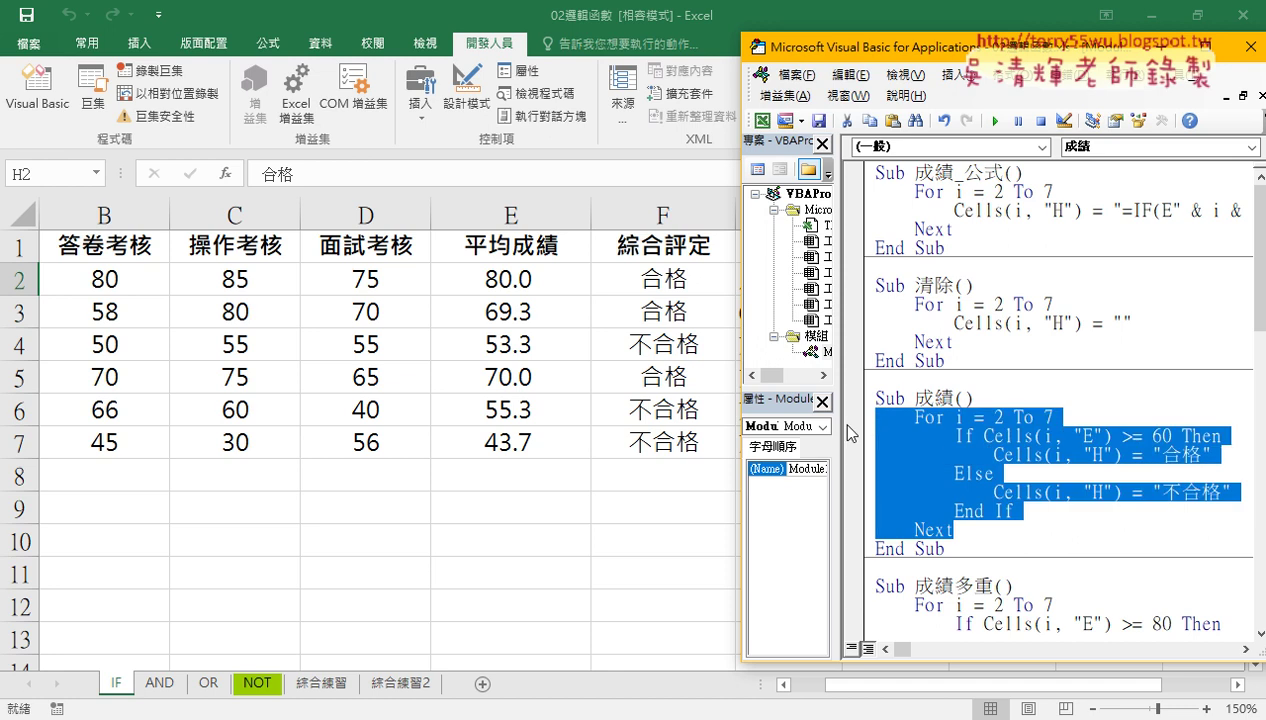
key("shift+Tab")
key("shift+Tab")
key("shift+Tab")
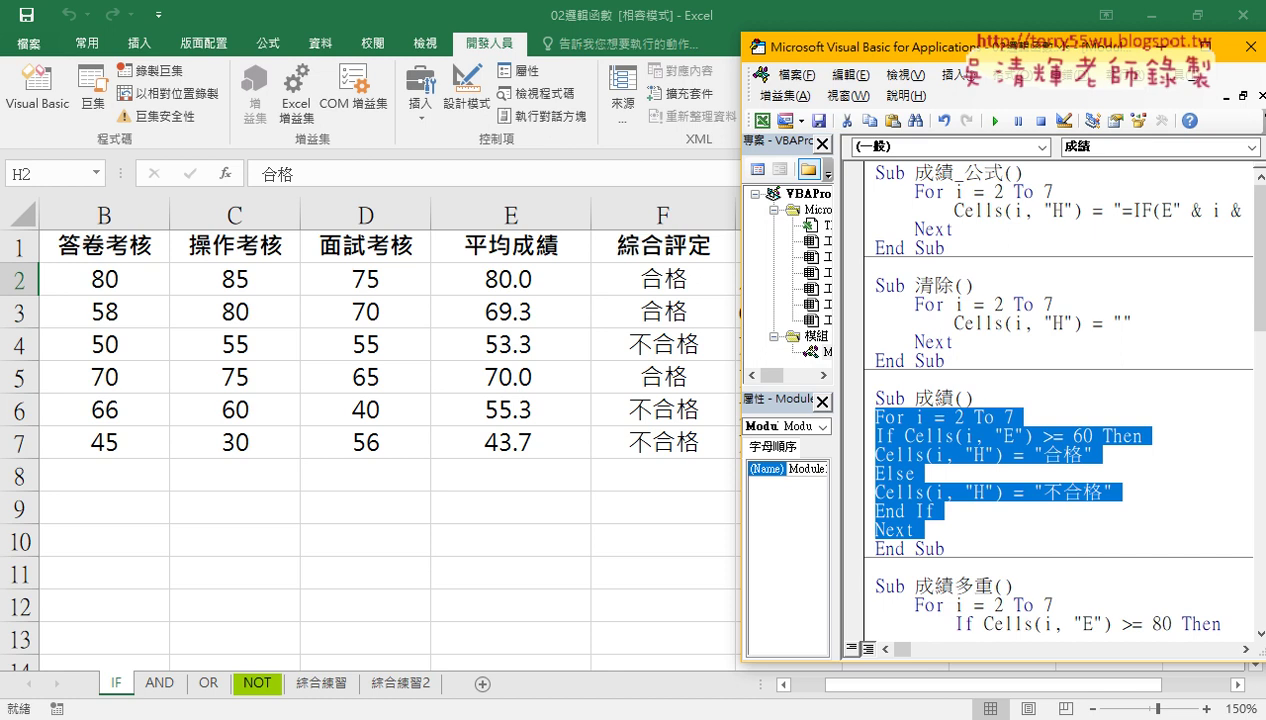
key("Tab")
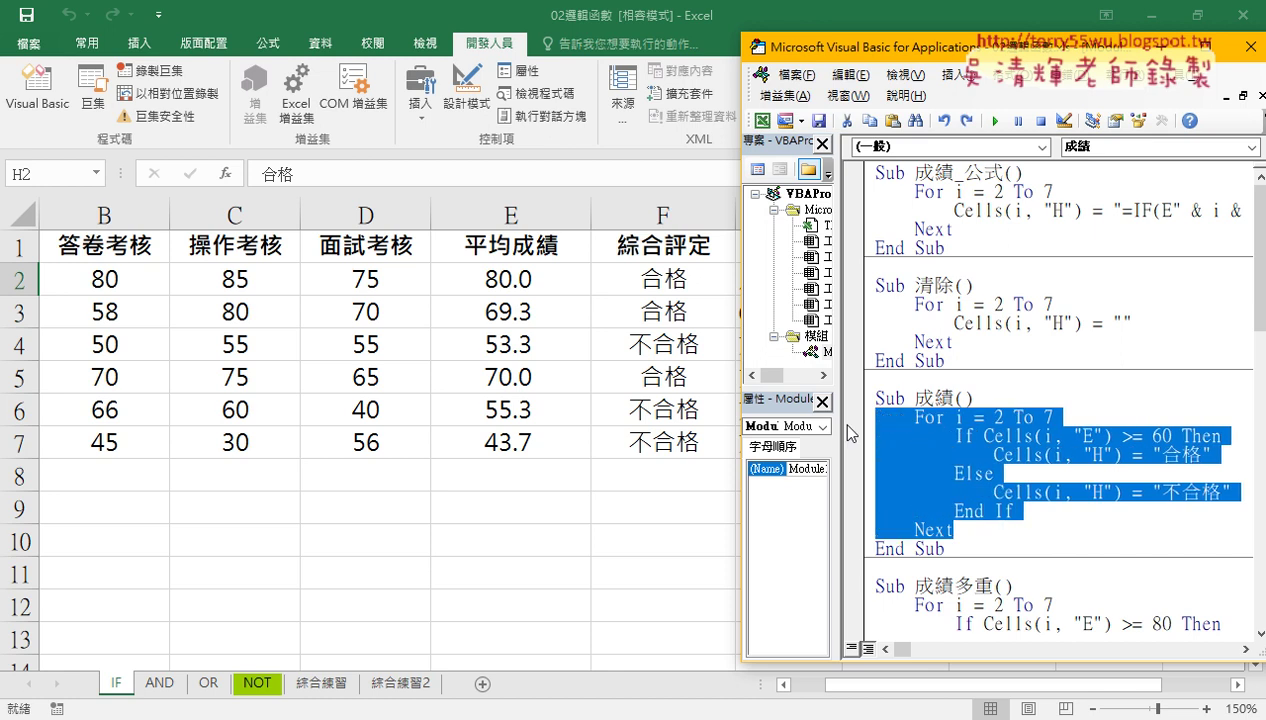
left_click(920, 416)
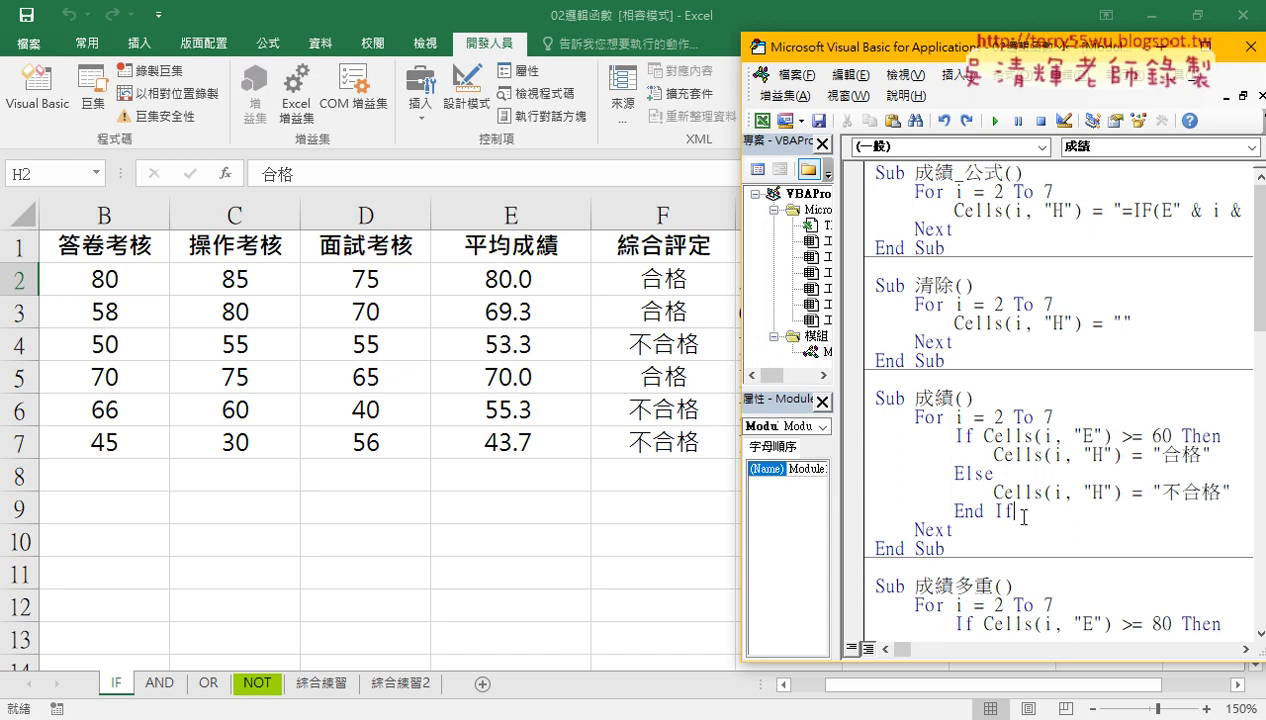
Review the If…Else branches assigning 合格 and 不合格, and move the VBA window left to reveal column H.
left_click_drag(1013, 511, 860, 432)
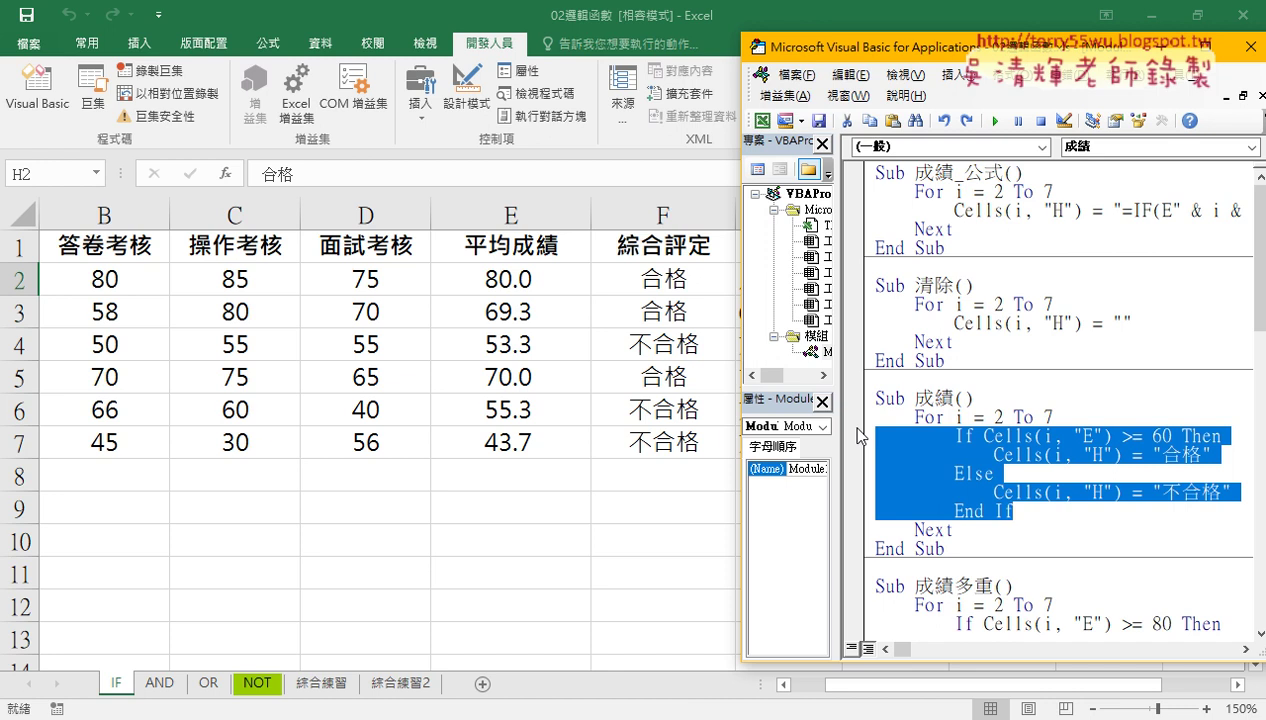
left_click(952, 440)
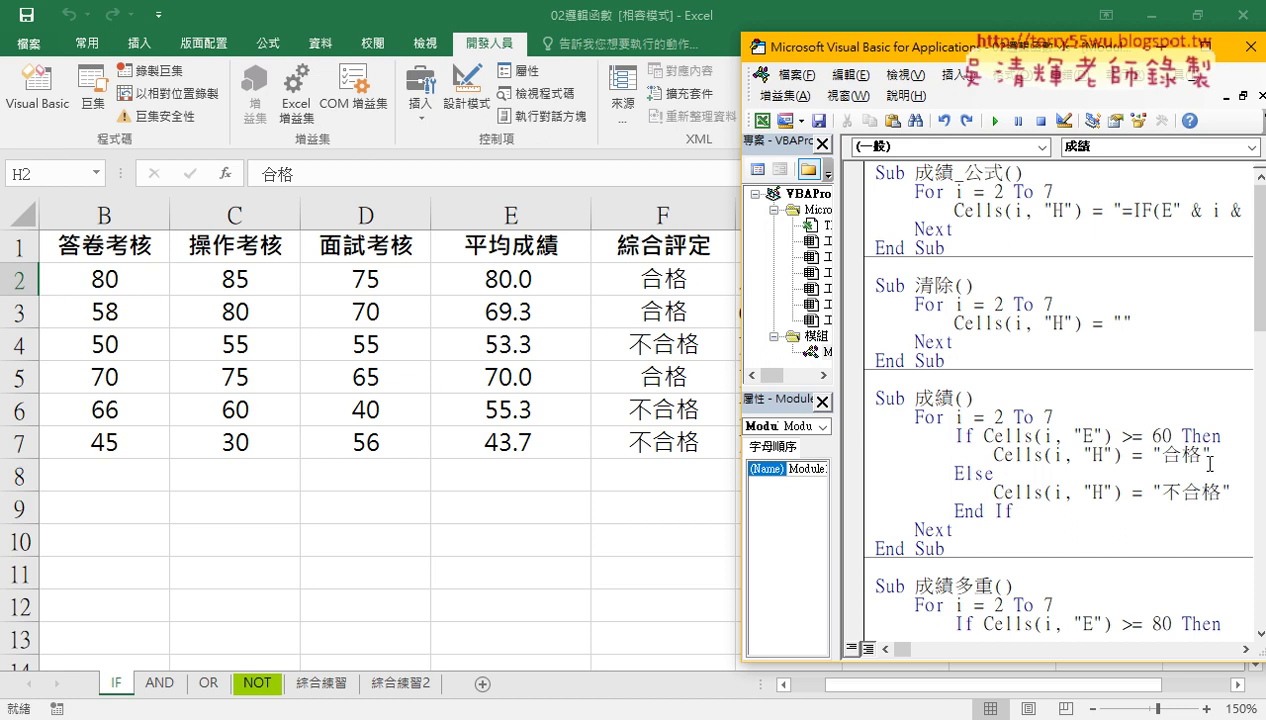
left_click_drag(1210, 456, 1014, 462)
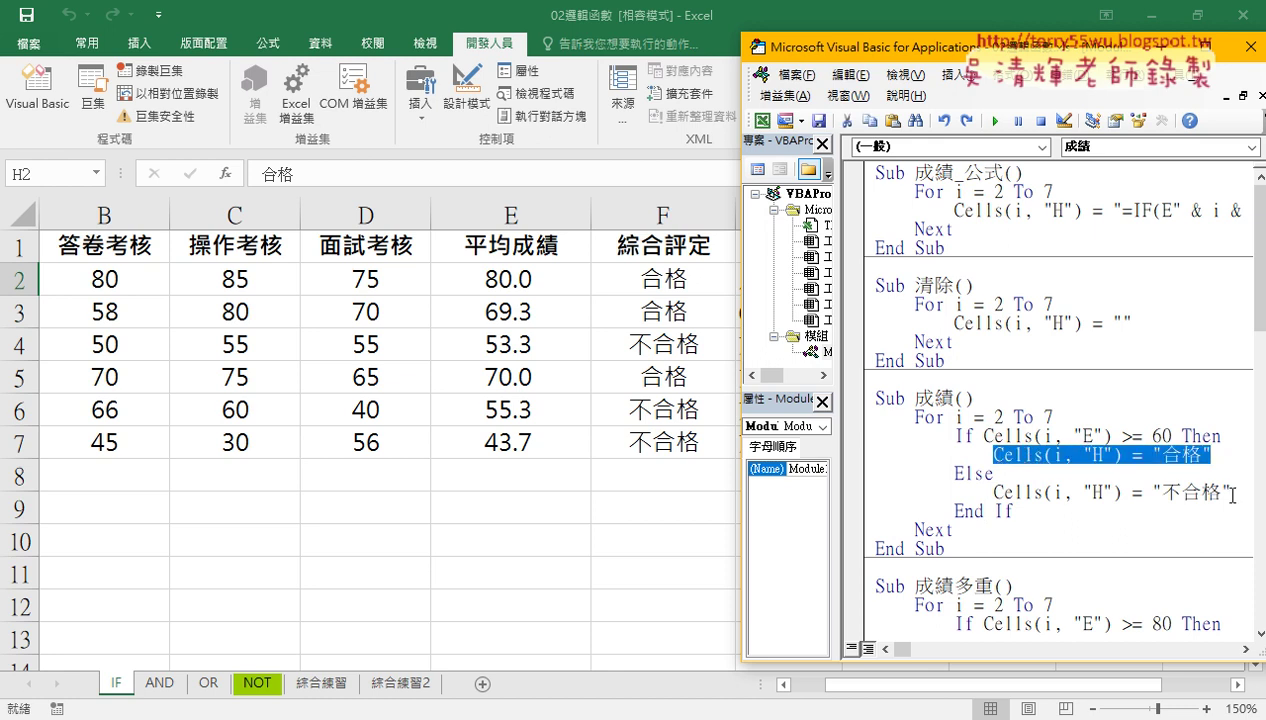
left_click_drag(1229, 491, 992, 491)
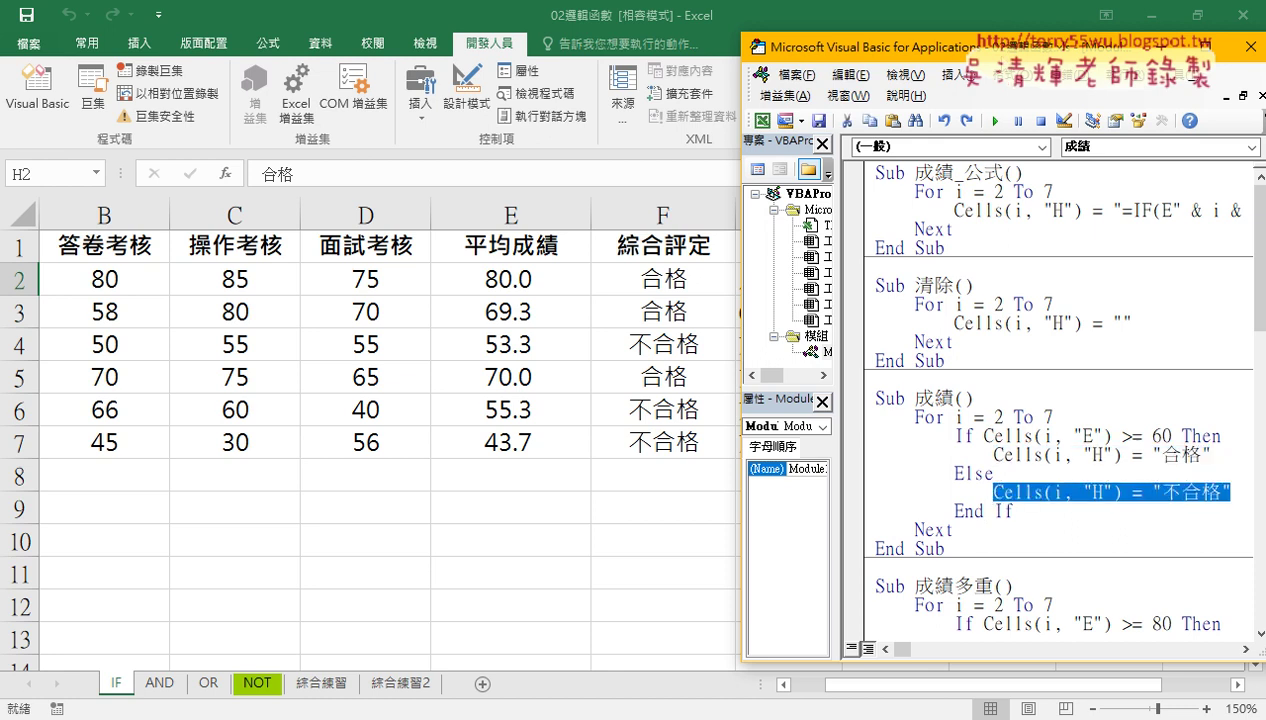
left_click_drag(1003, 47, 407, 57)
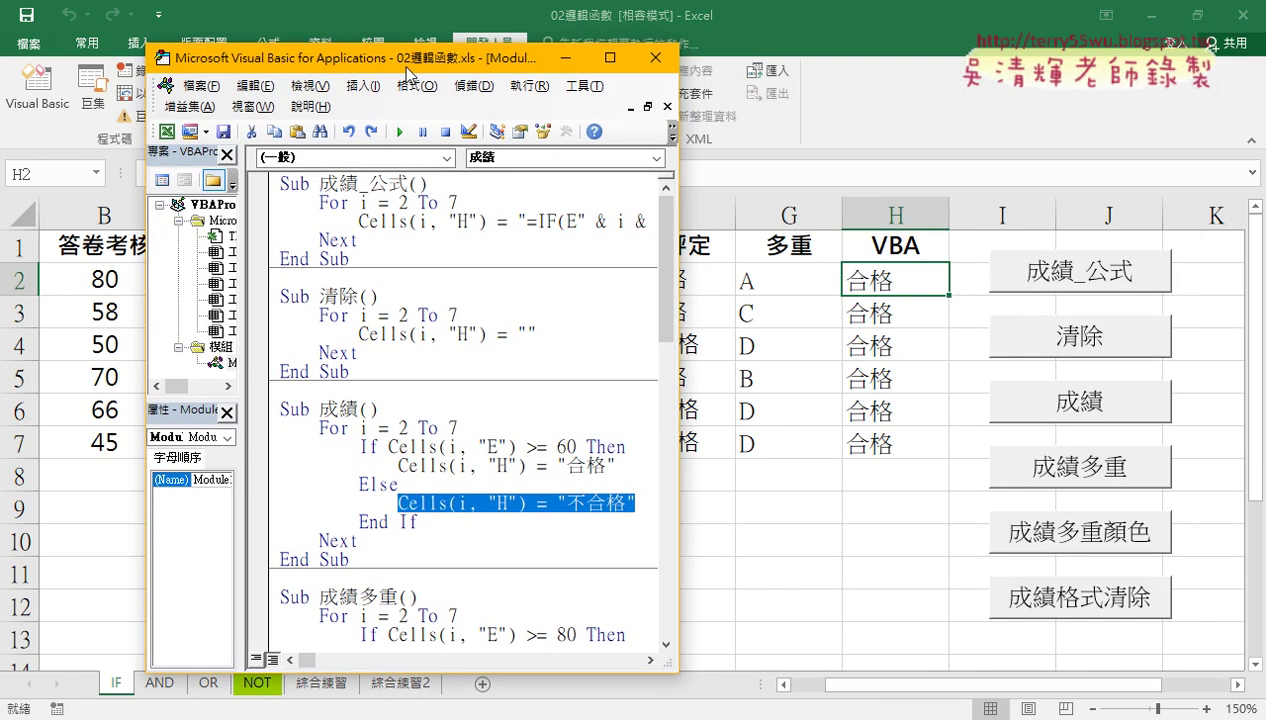
Run 清除 to empty column H, then run 成績 so H shows 合格, 合格, 不合格, 合格, 不合格, 不合格.
left_click(414, 332)
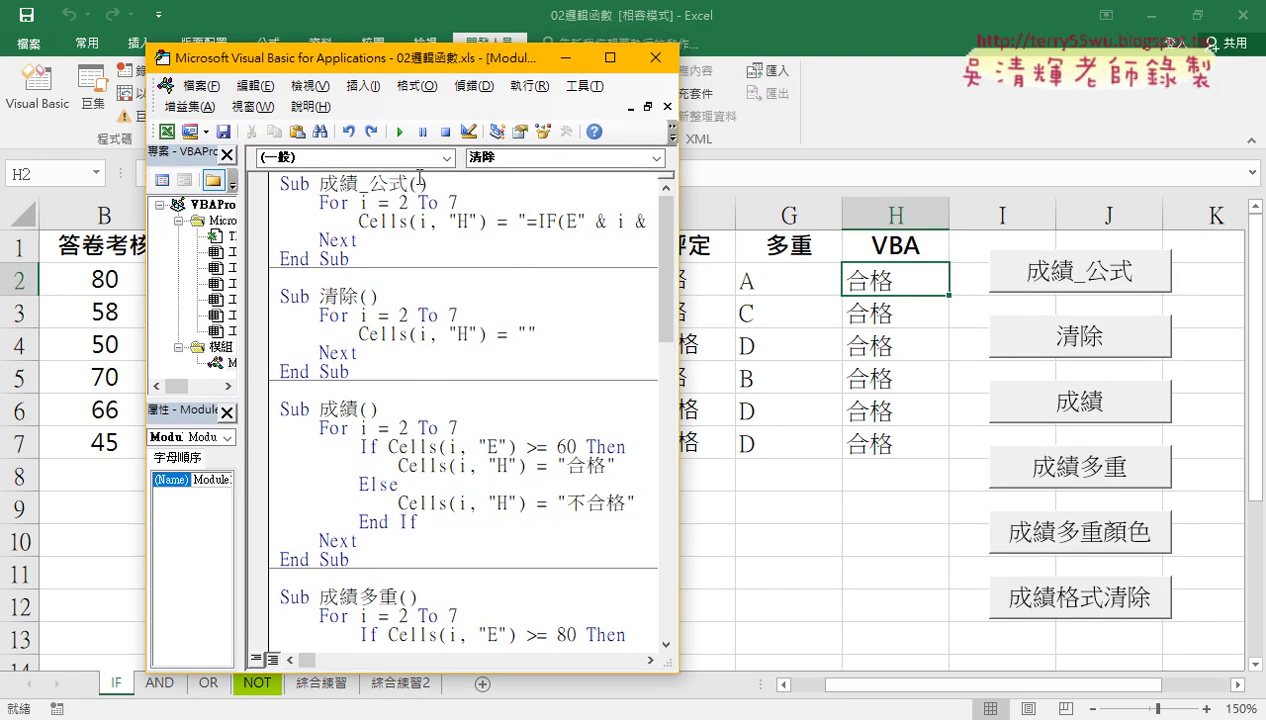
left_click(399, 131)
left_click(424, 462)
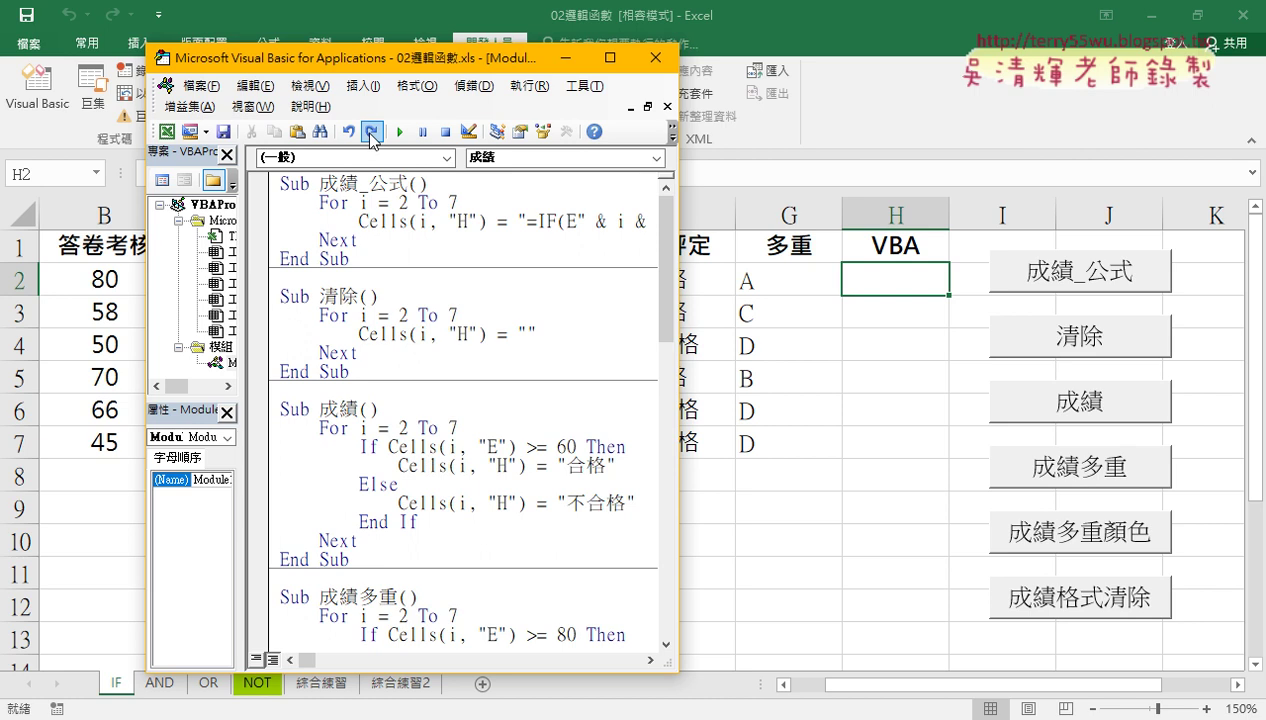
left_click(398, 131)
left_click_drag(400, 68, 263, 65)
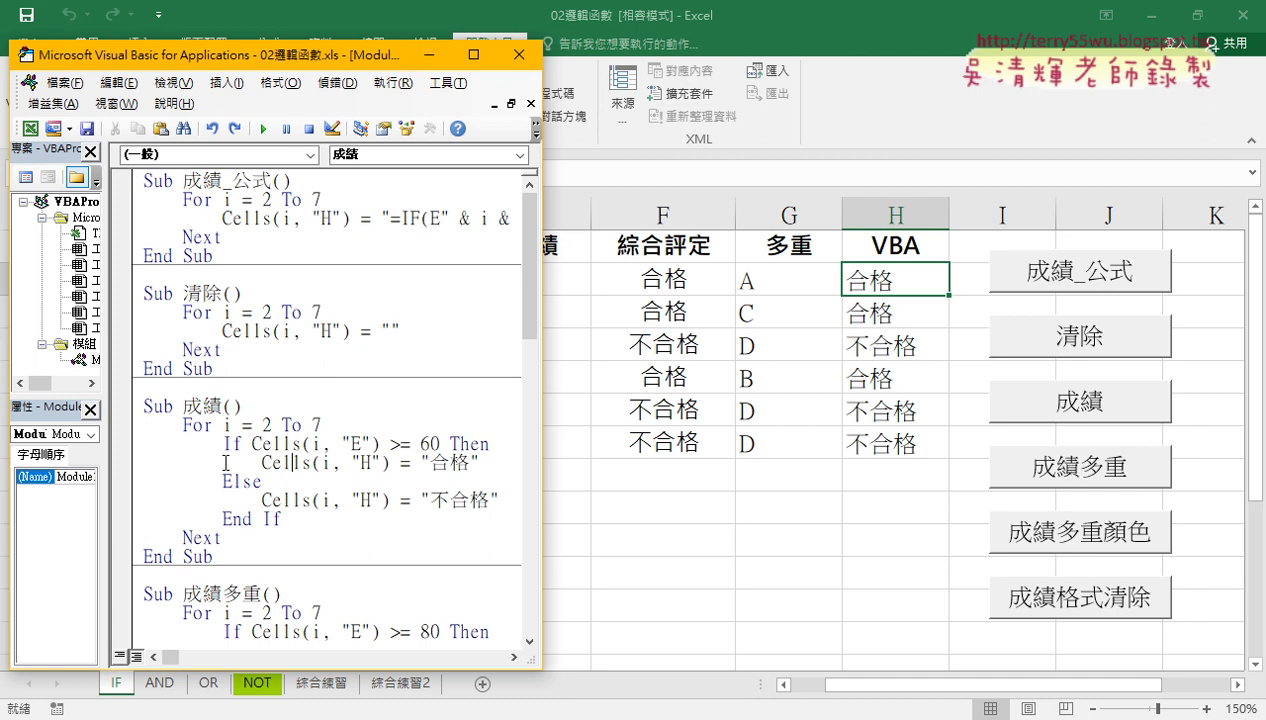
mouse_move(221, 441)
left_mouse_down()
mouse_move(244, 443)
mouse_move(262, 481)
left_mouse_up()
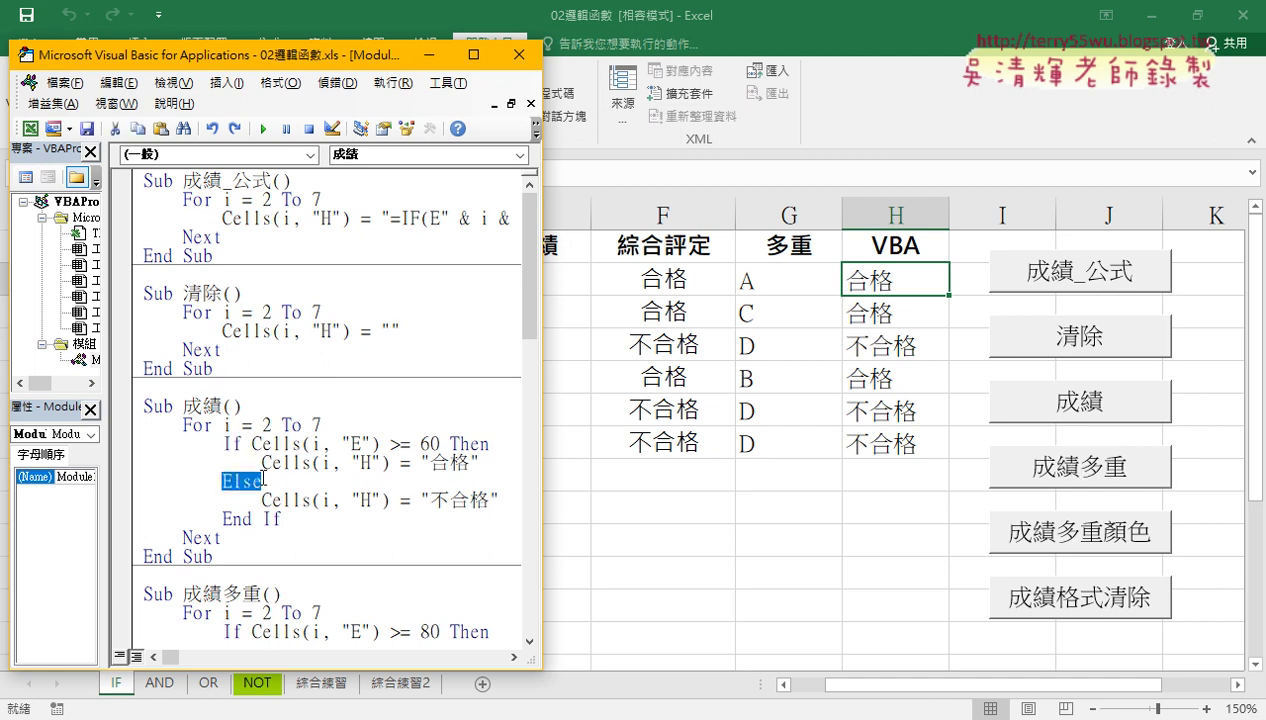